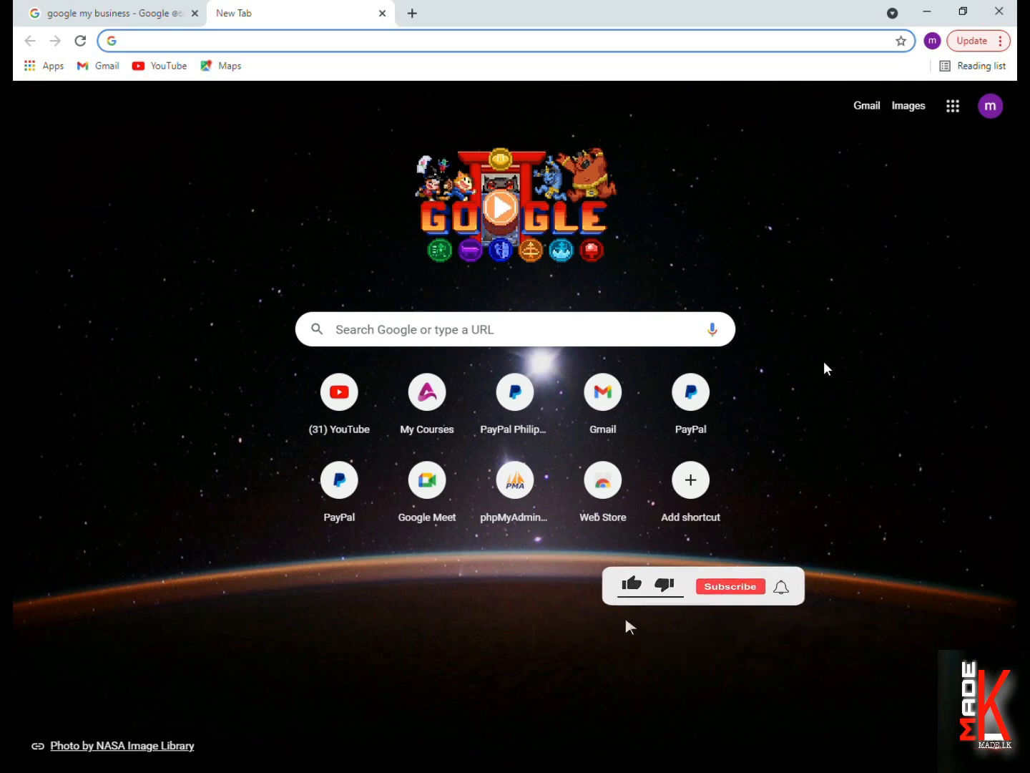
Open Google My Business from the existing search results and start managing a business profile.
{"action": "left_click", "coordinate": [93, 12]}
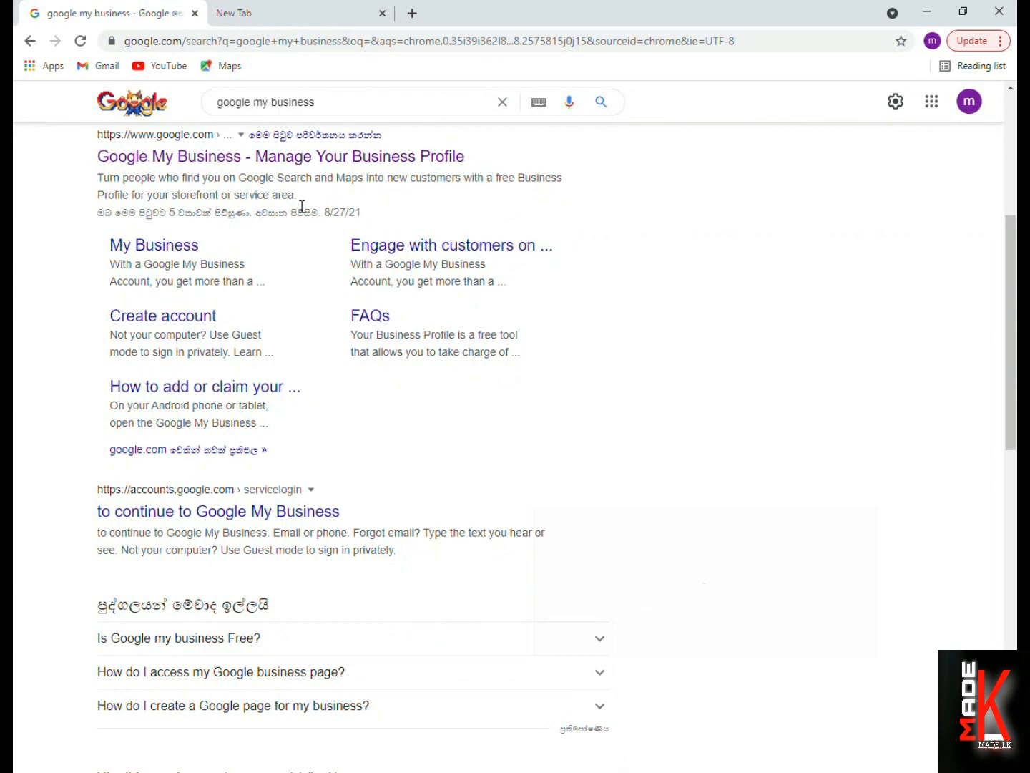
{"action": "left_click", "coordinate": [297, 158]}
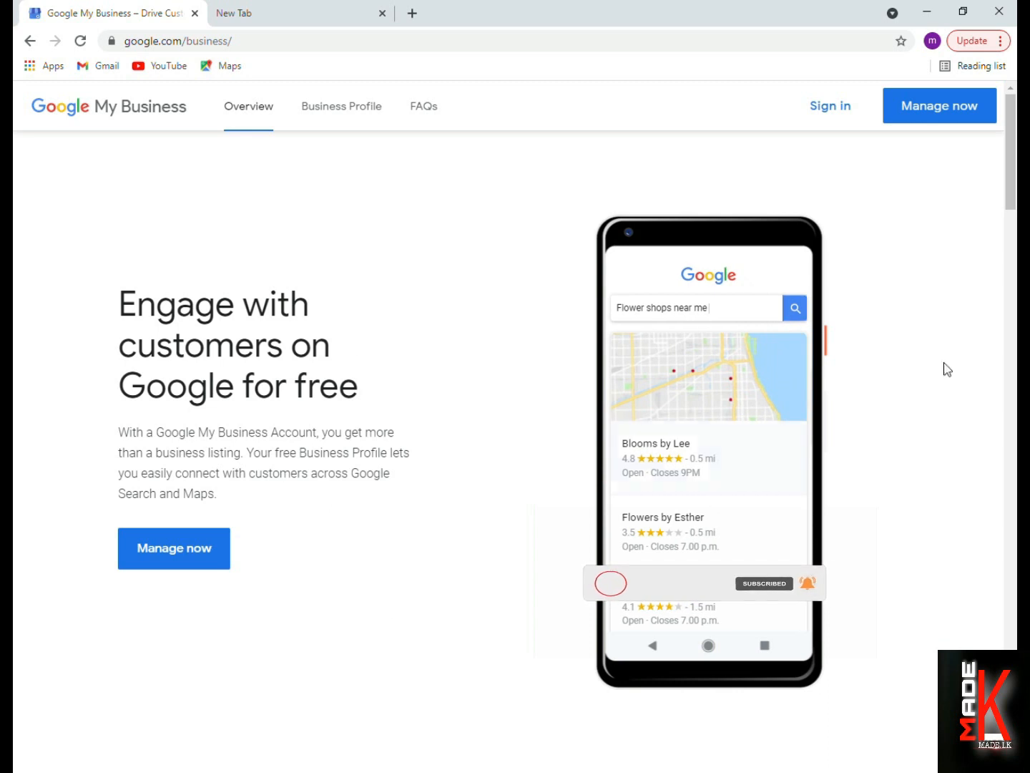
{"action": "left_click", "coordinate": [190, 563]}
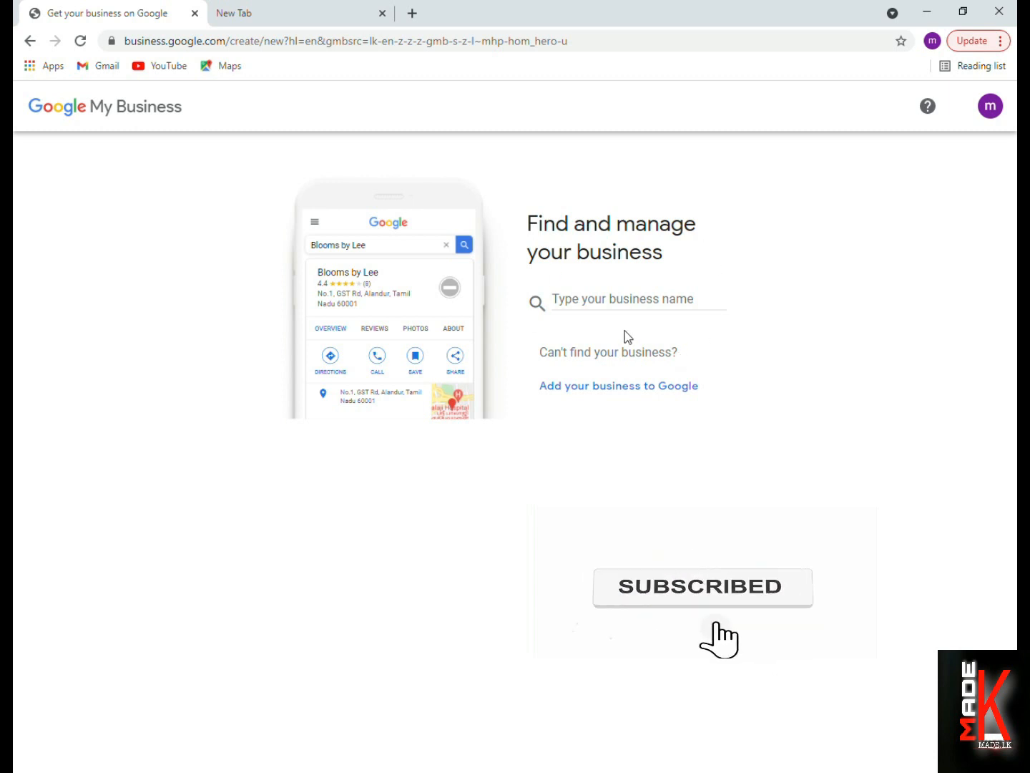
Look up the business name "gta shop" and choose to create a business with this name.
{"action": "left_click", "coordinate": [615, 303]}
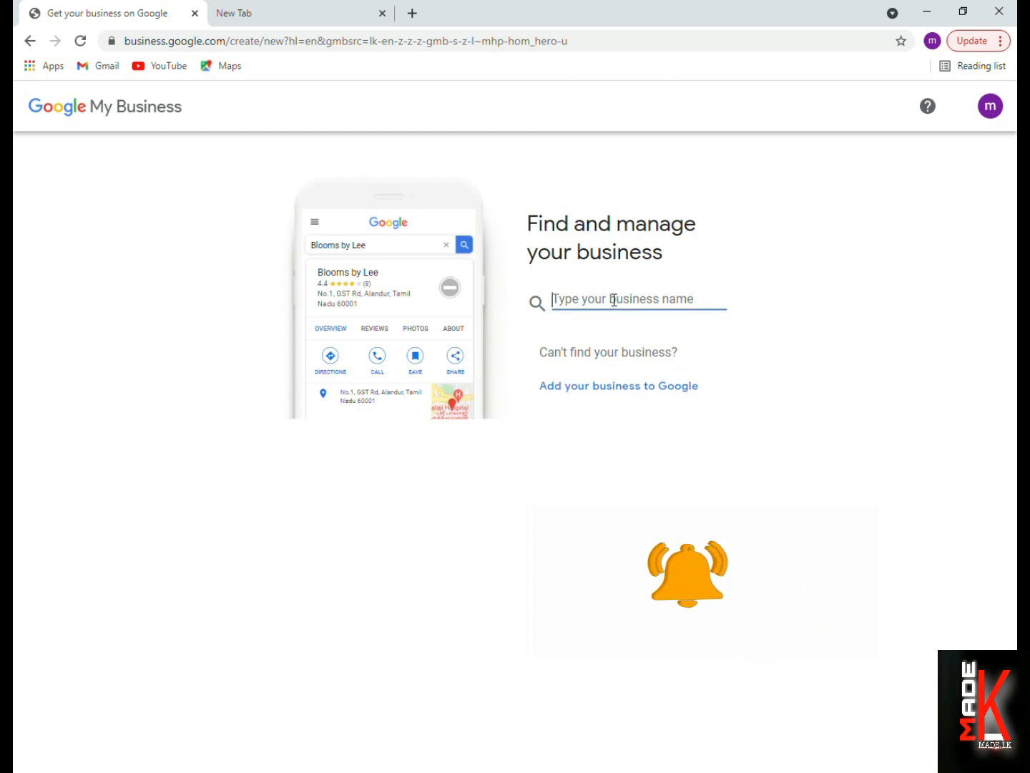
{"action": "type", "text": "gta shop"}
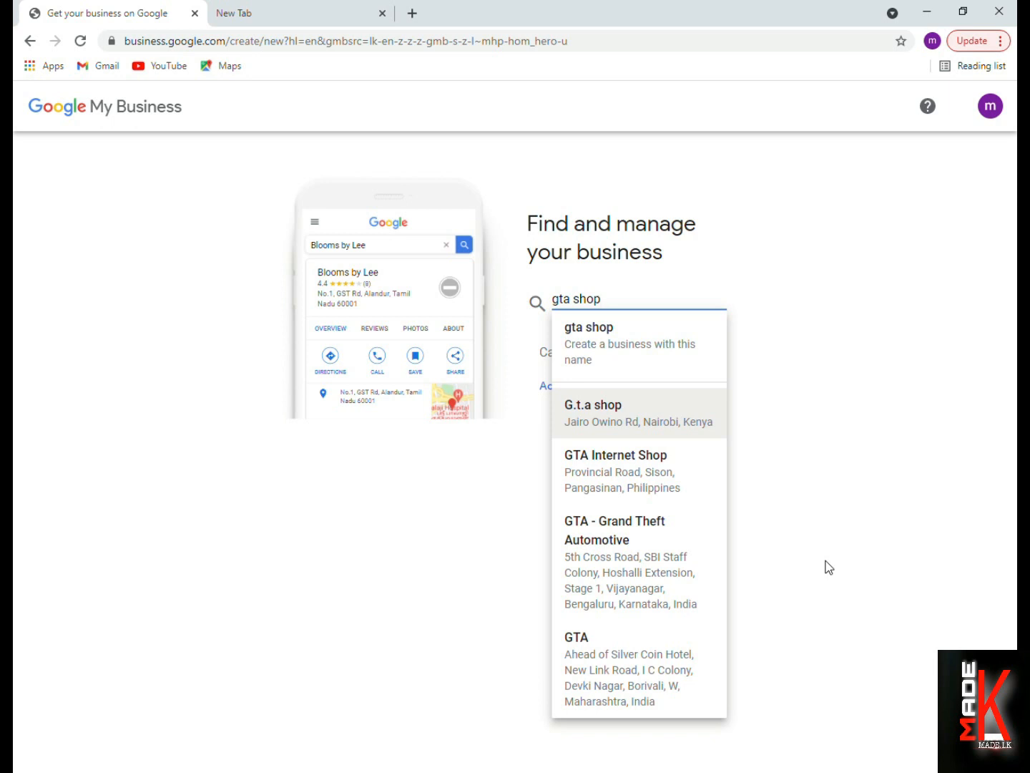
{"action": "left_click", "coordinate": [600, 364]}
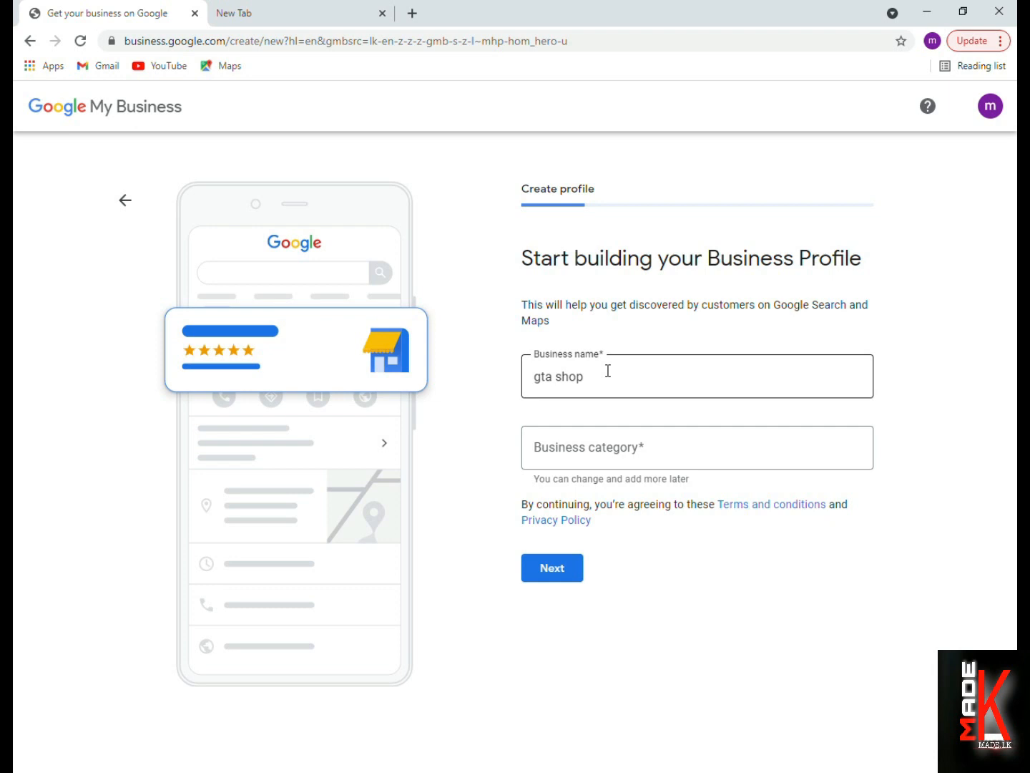
Set the business category to Toy store and continue with the profile.
{"action": "left_click", "coordinate": [622, 447]}
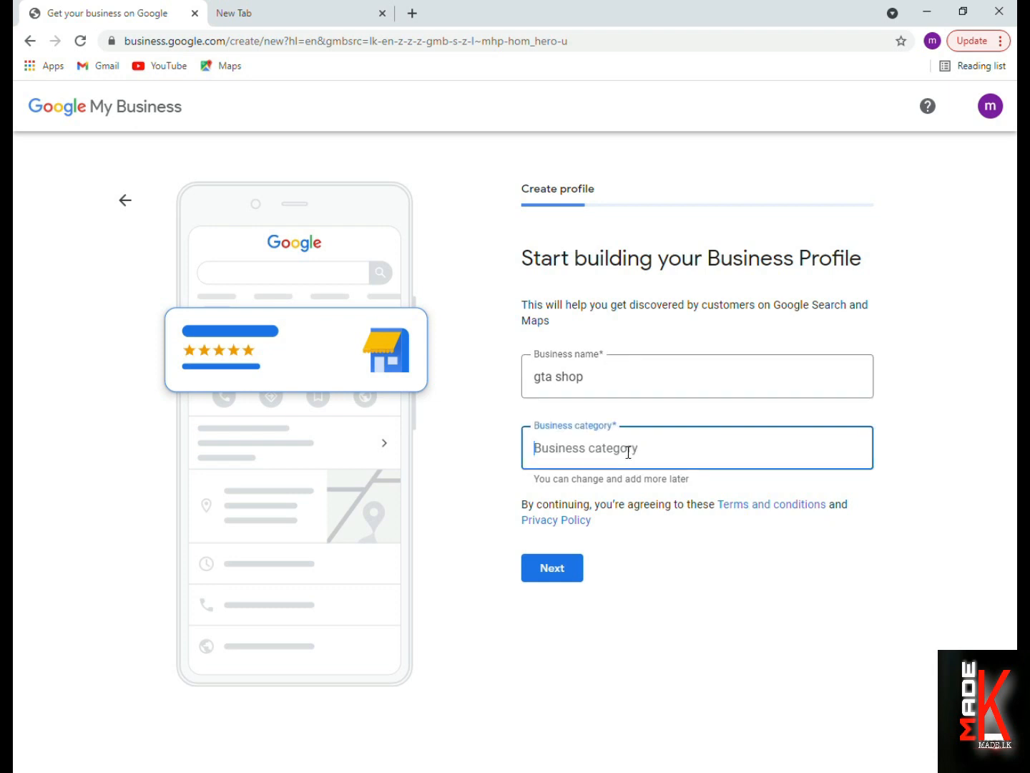
{"action": "type", "text": "toy"}
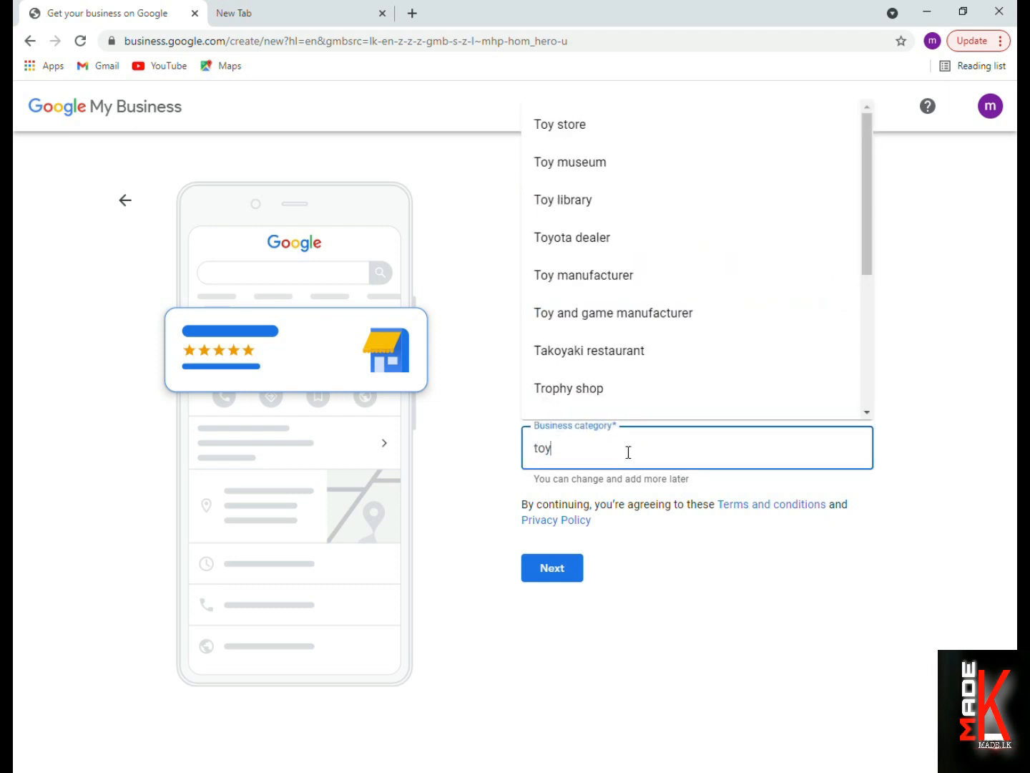
{"action": "left_click", "coordinate": [563, 128]}
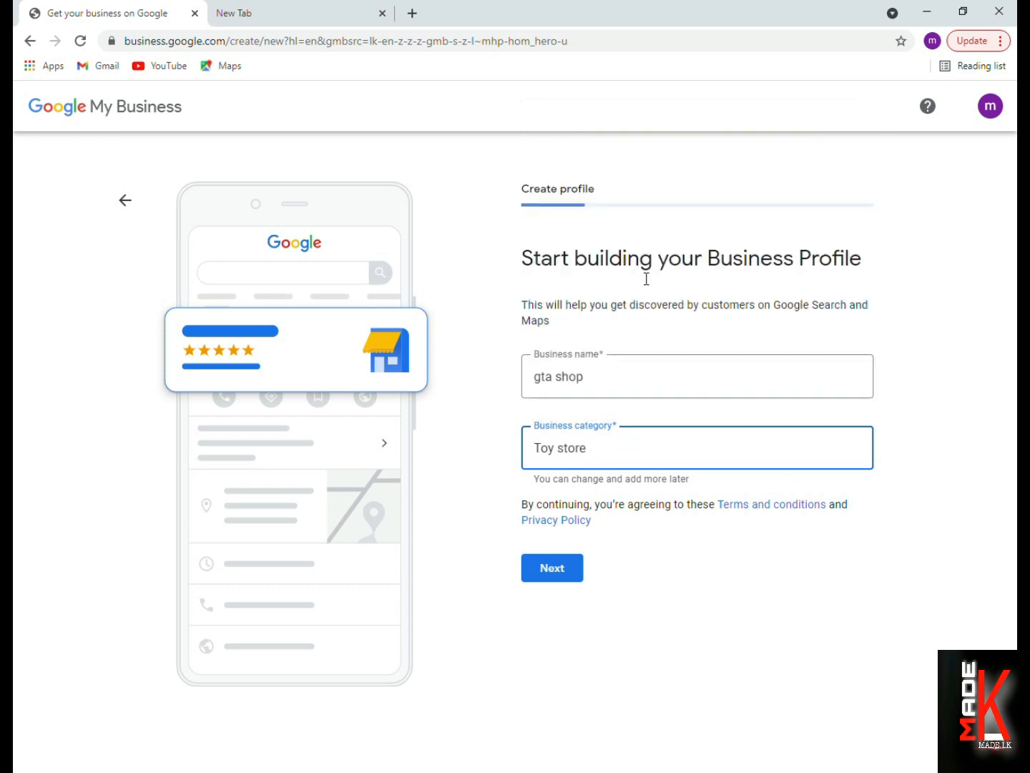
{"action": "left_click", "coordinate": [557, 576]}
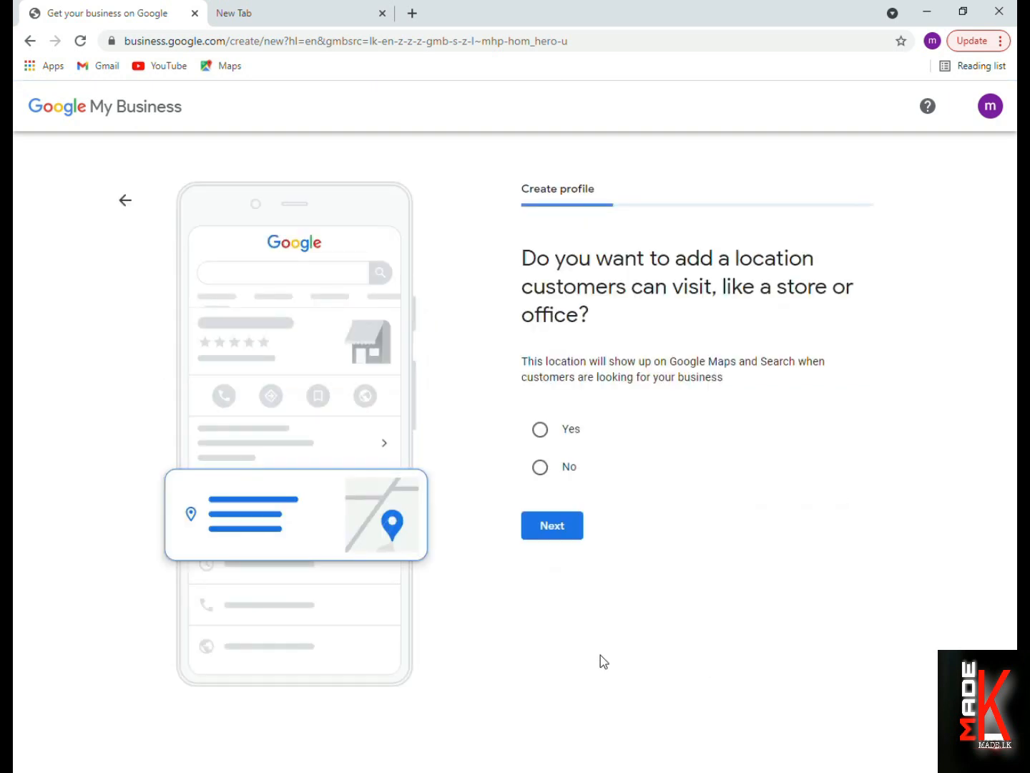
Answer Yes to adding a location customers can visit and continue.
{"action": "left_click_drag", "start_coordinate": [494, 318], "coordinate": [508, 268]}
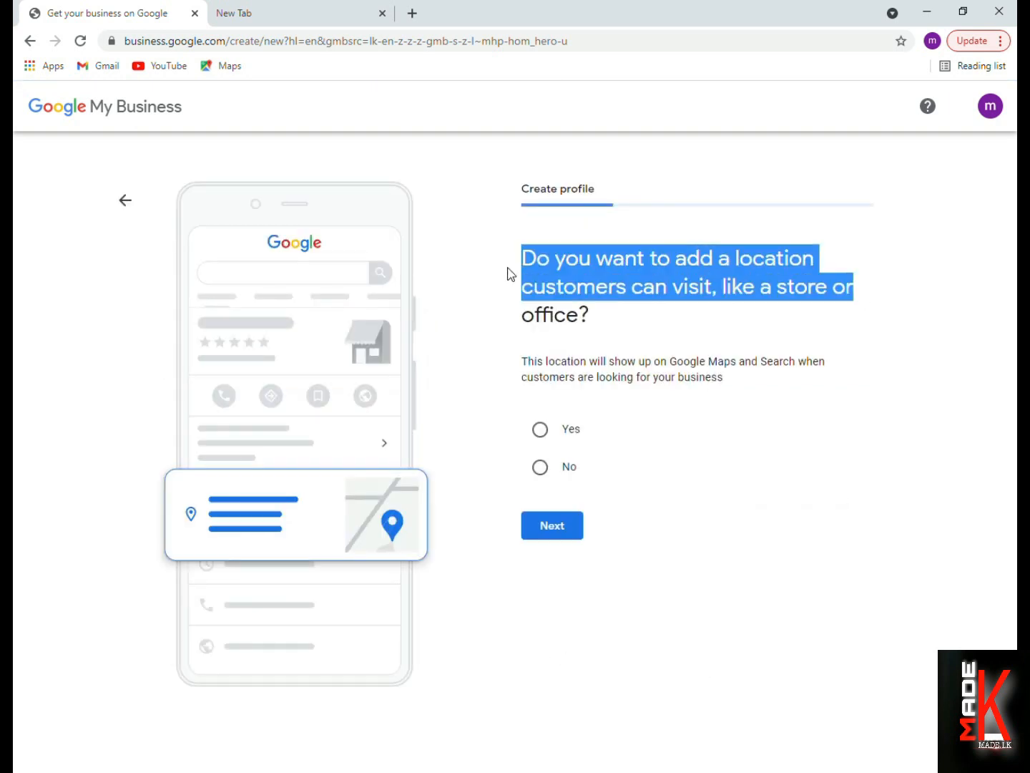
{"action": "left_click", "coordinate": [706, 339]}
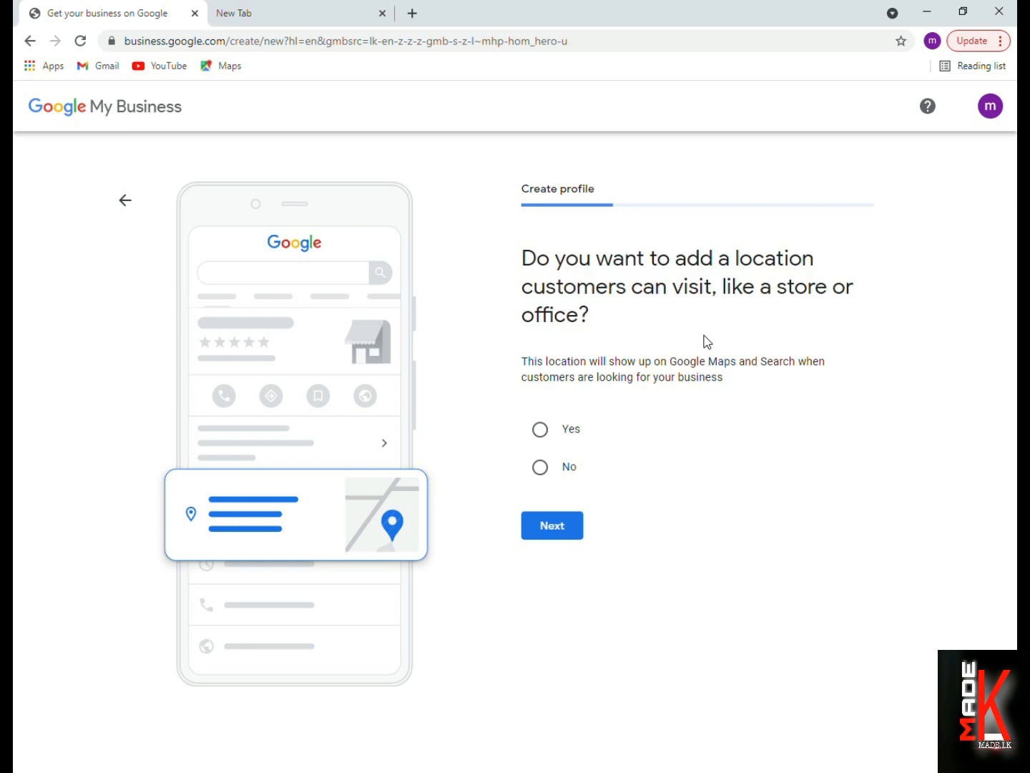
{"action": "left_click", "coordinate": [543, 432]}
{"action": "left_click", "coordinate": [574, 524]}
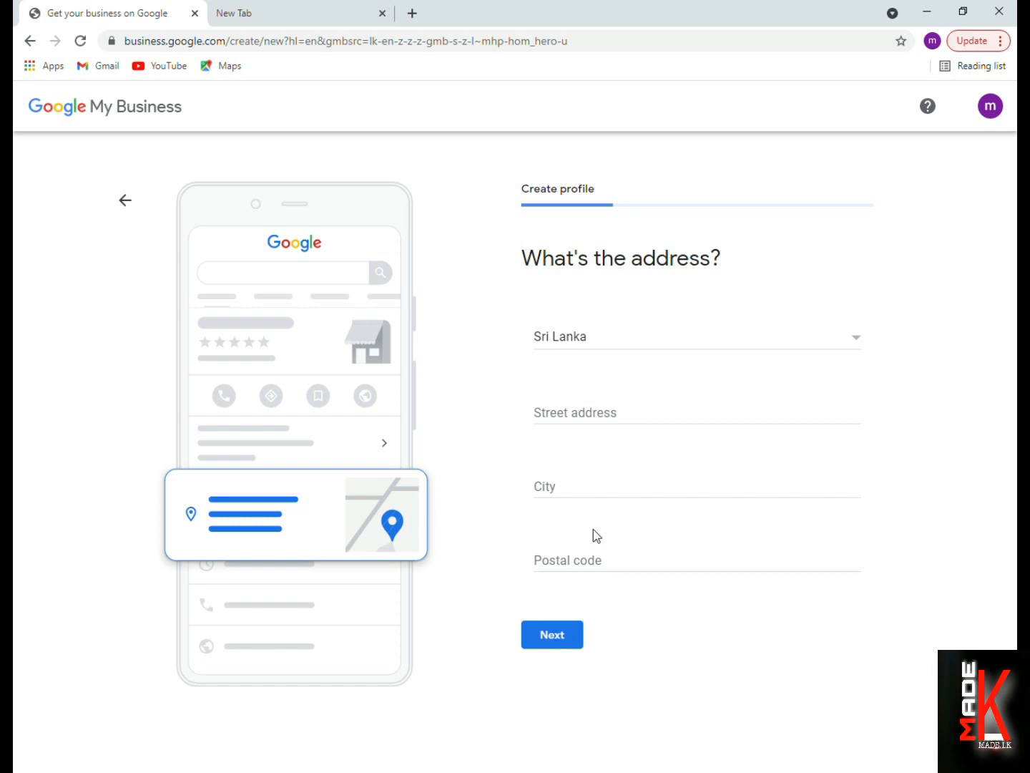
Fill in the business's street address, city and postal code from the saved address, and accept the marker location on the map.
{"action": "left_click", "coordinate": [590, 412]}
{"action": "left_click", "coordinate": [624, 452]}
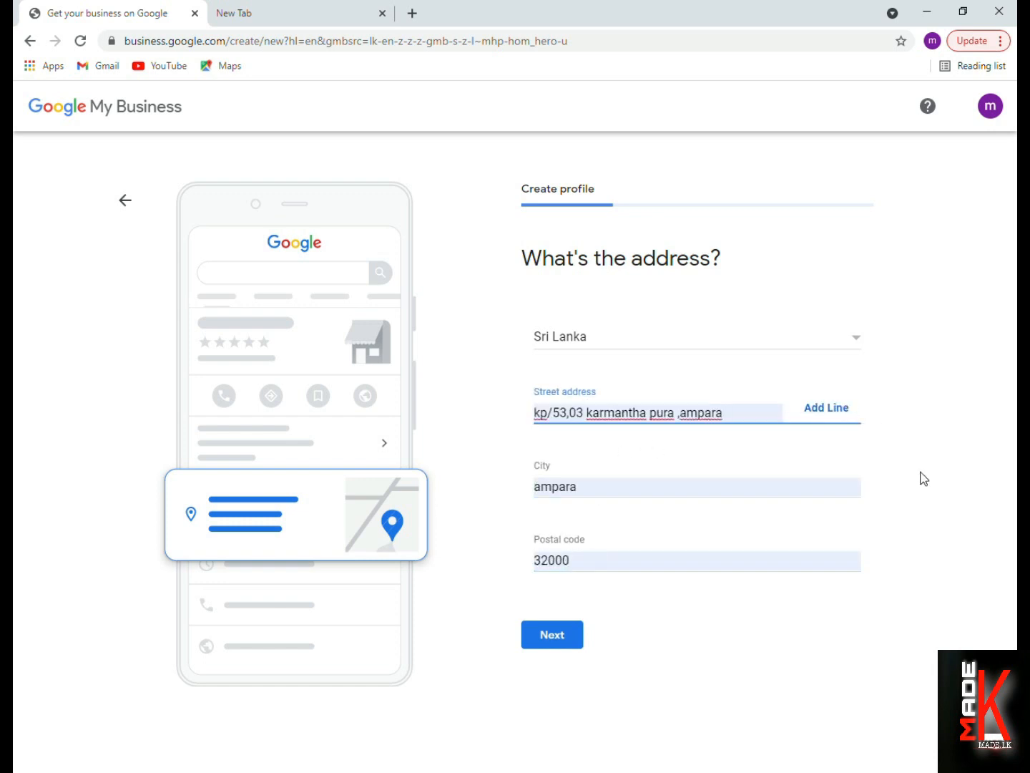
{"action": "left_click", "coordinate": [564, 640]}
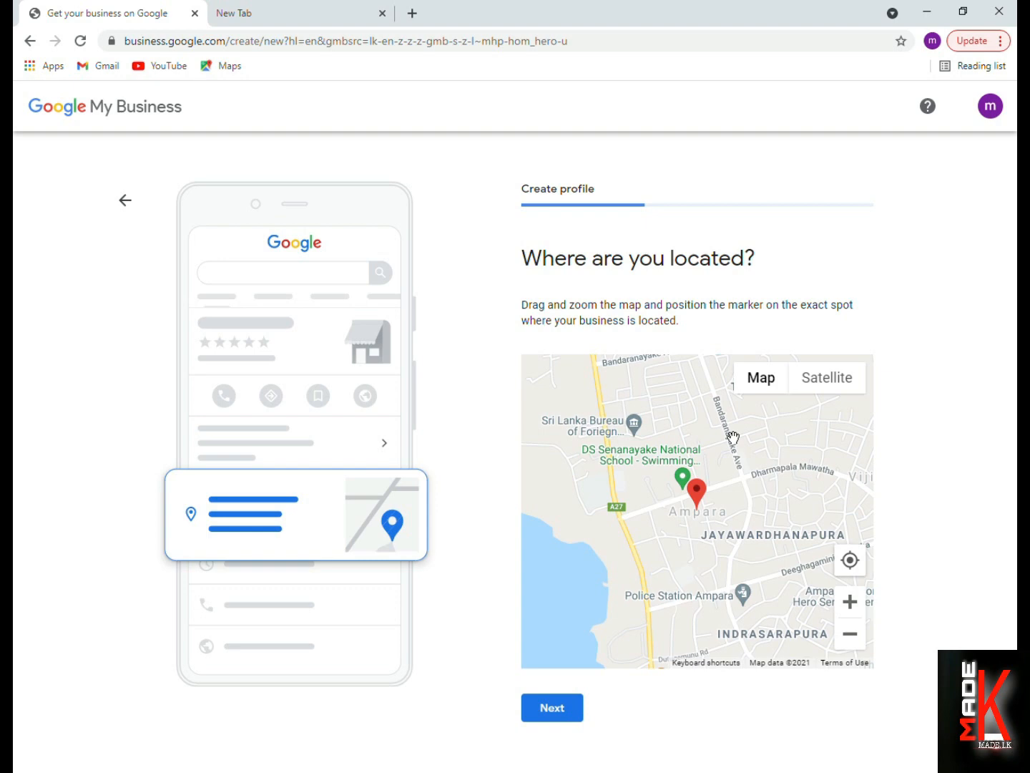
{"action": "left_click", "coordinate": [553, 710]}
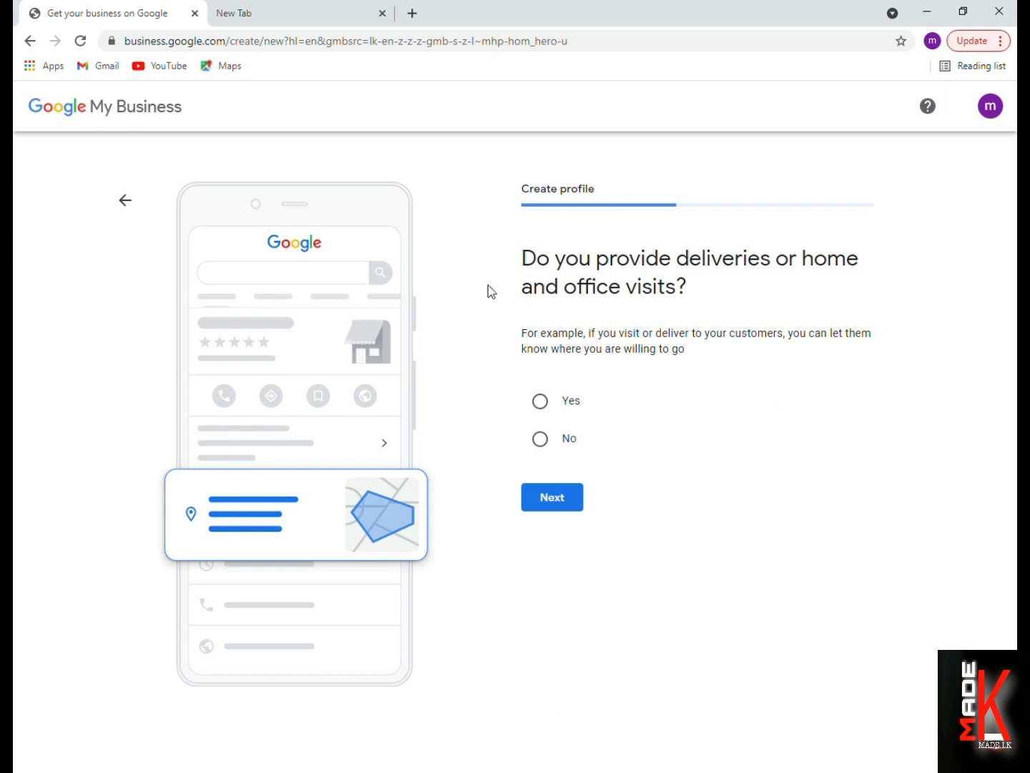
Answer Yes to providing deliveries or home and office visits and continue.
{"action": "left_click", "coordinate": [542, 405]}
{"action": "left_click", "coordinate": [544, 406]}
{"action": "left_click", "coordinate": [575, 514]}
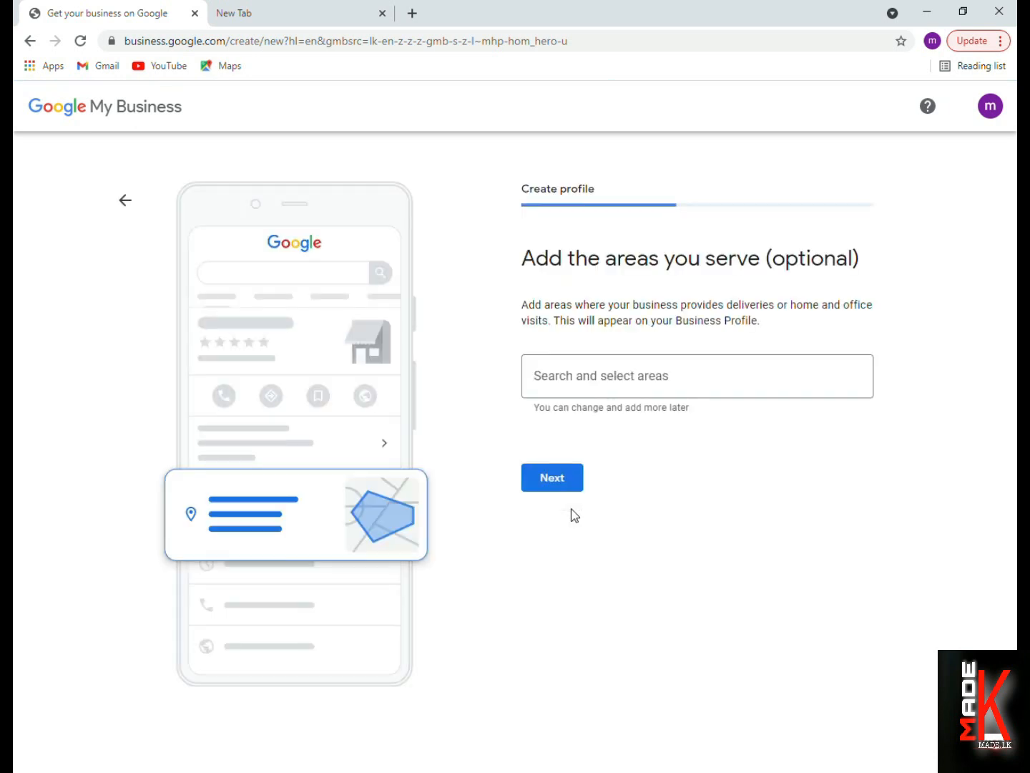
Add Sri Lanka to the areas the business serves.
{"action": "left_click_drag", "start_coordinate": [513, 263], "coordinate": [868, 225]}
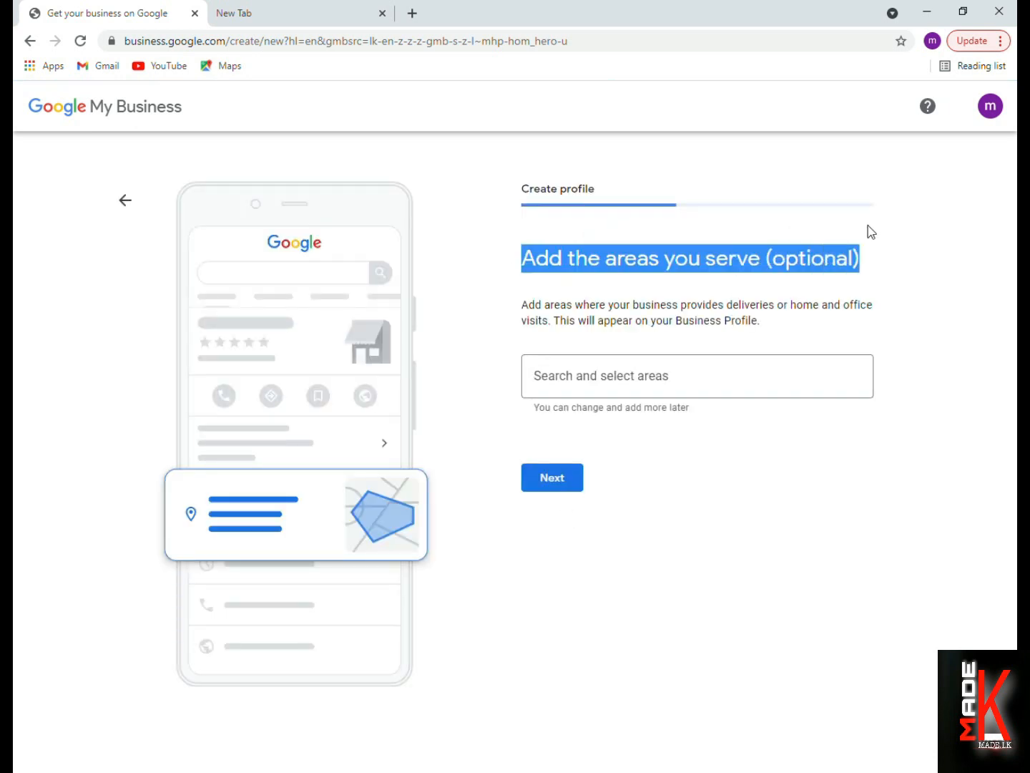
{"action": "left_click", "coordinate": [892, 260]}
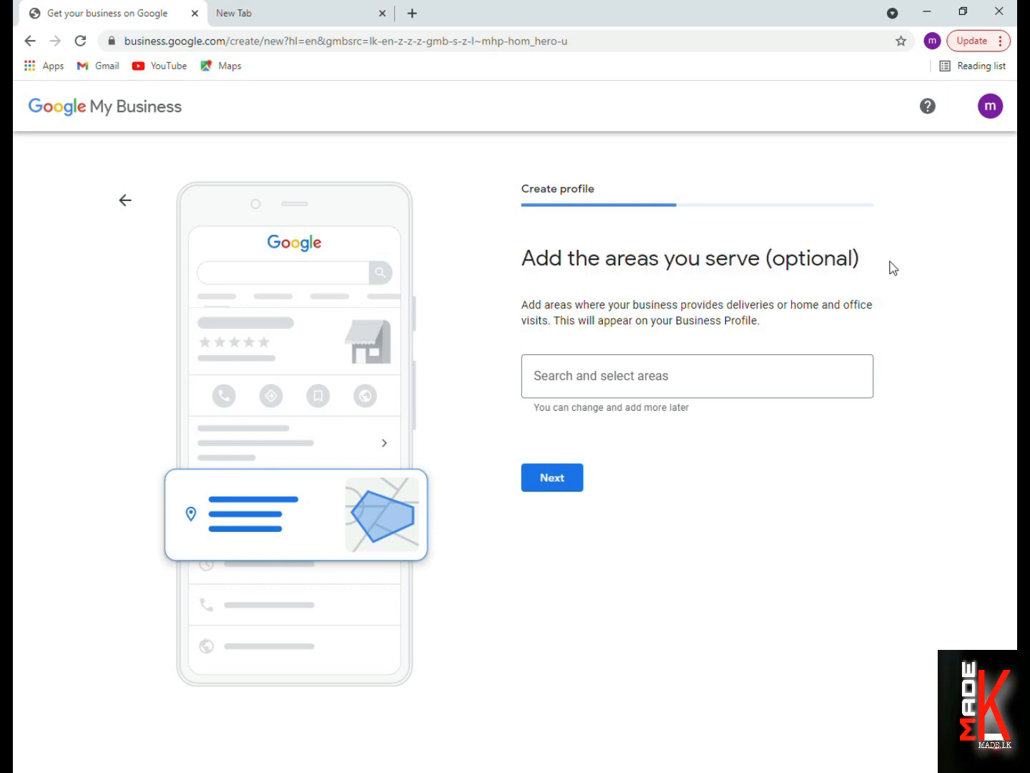
{"action": "left_click", "coordinate": [738, 396]}
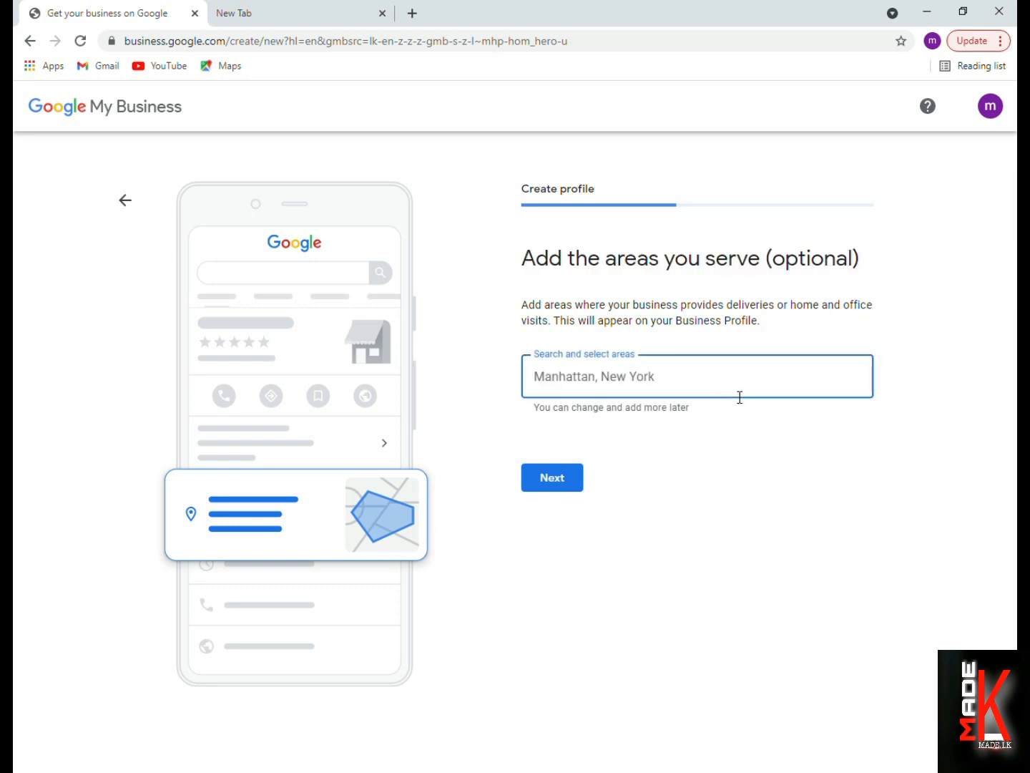
{"action": "type", "text": "sri lamn"}
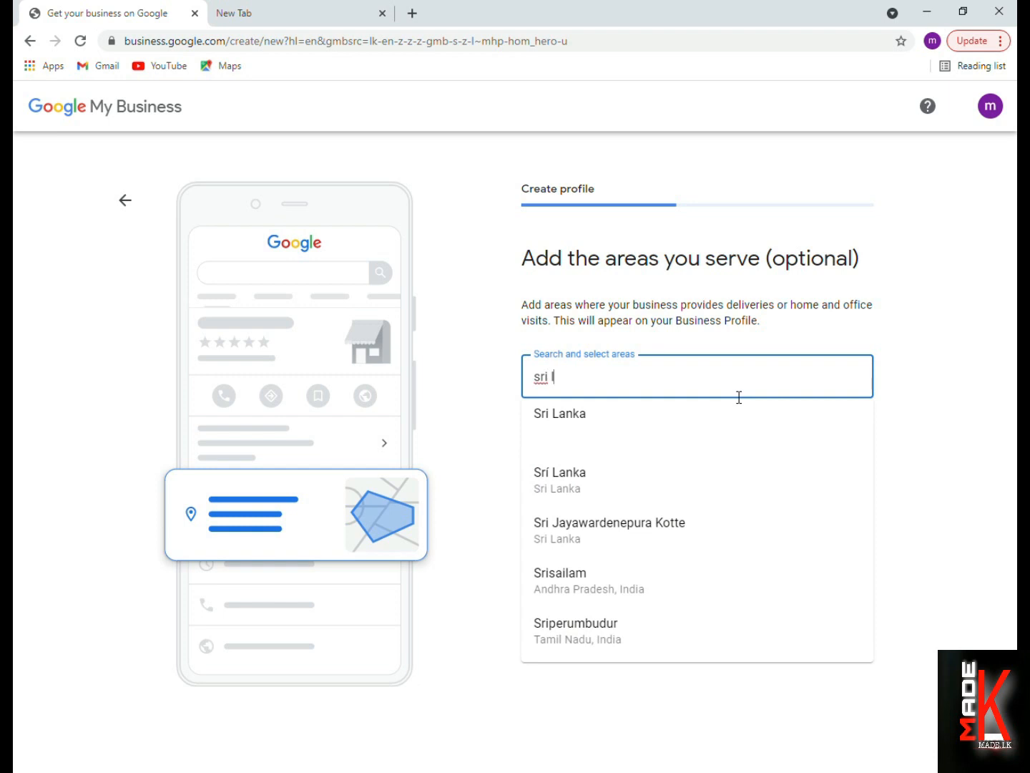
{"action": "key", "text": "BackSpace"}
{"action": "key", "text": "BackSpace"}
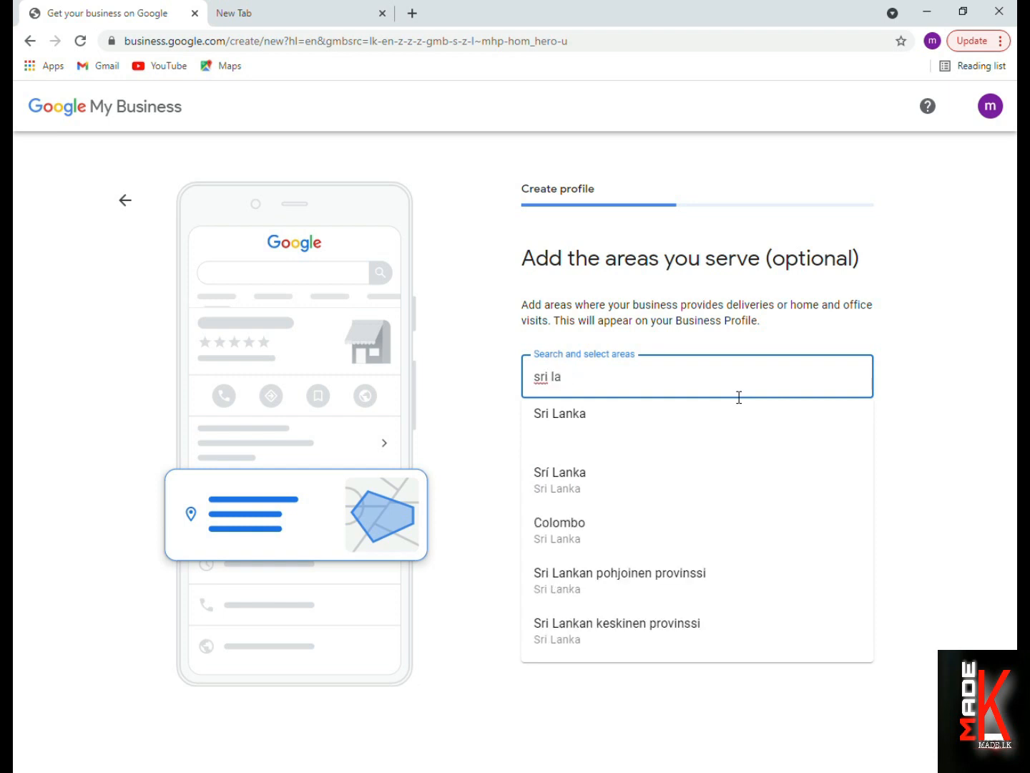
{"action": "type", "text": "nka"}
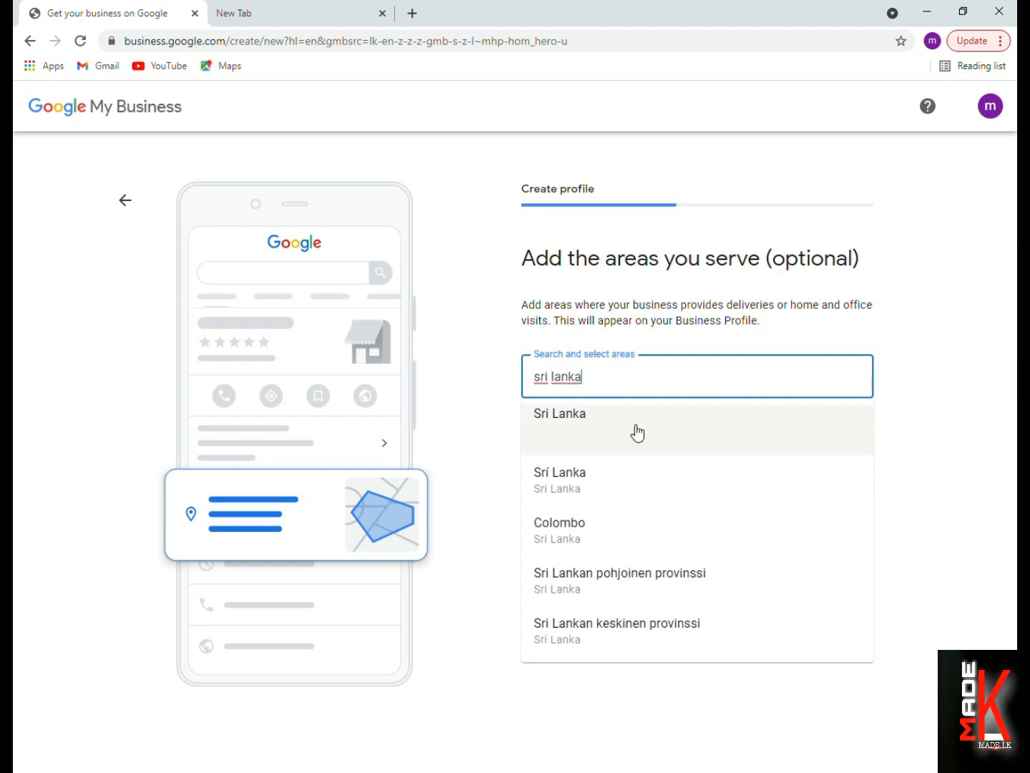
{"action": "left_click", "coordinate": [590, 427]}
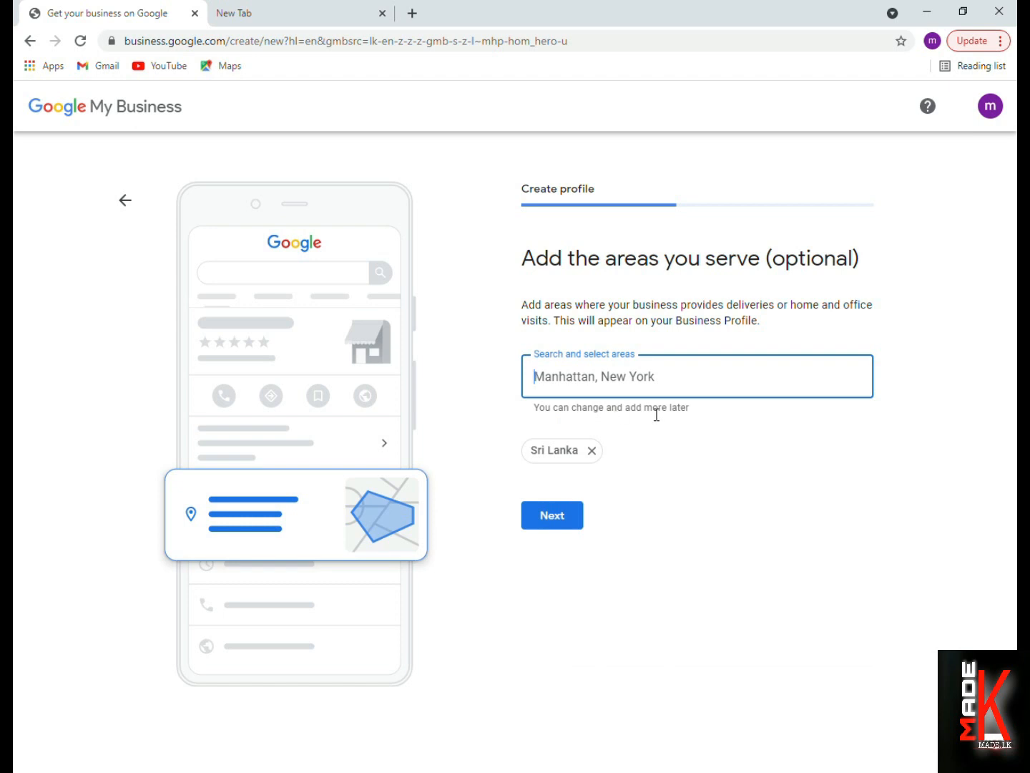
Add Ampara, Sri Lanka as a served area, remove it again, and continue to the contact details.
{"action": "type", "text": "ampara"}
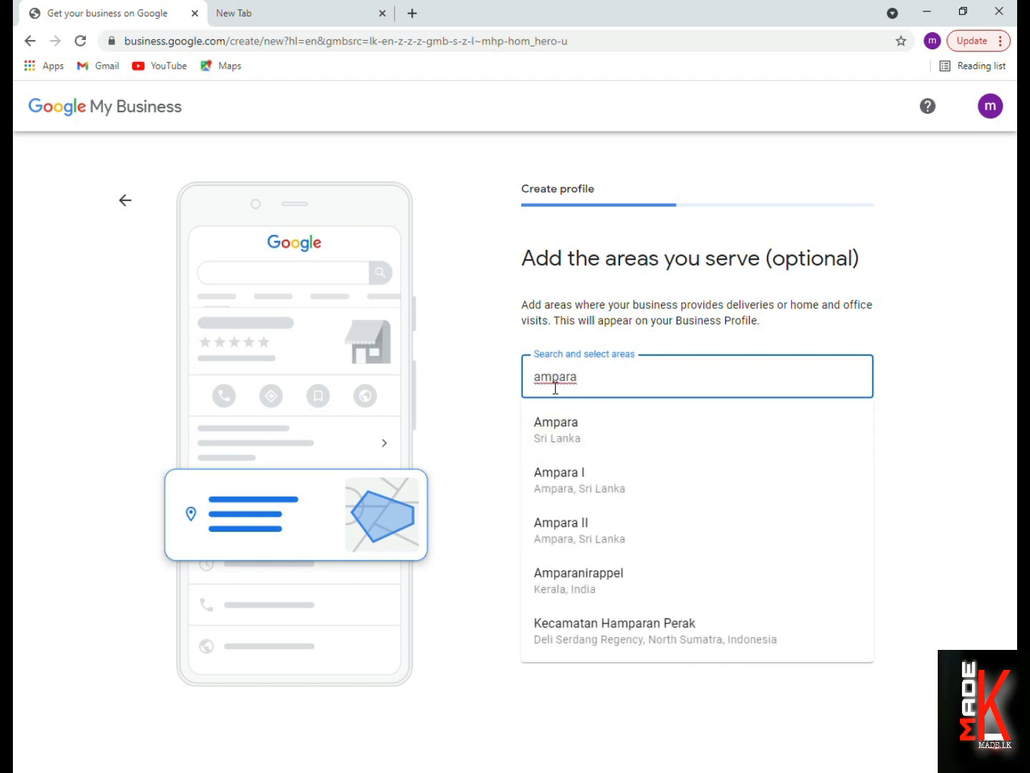
{"action": "left_click", "coordinate": [578, 445]}
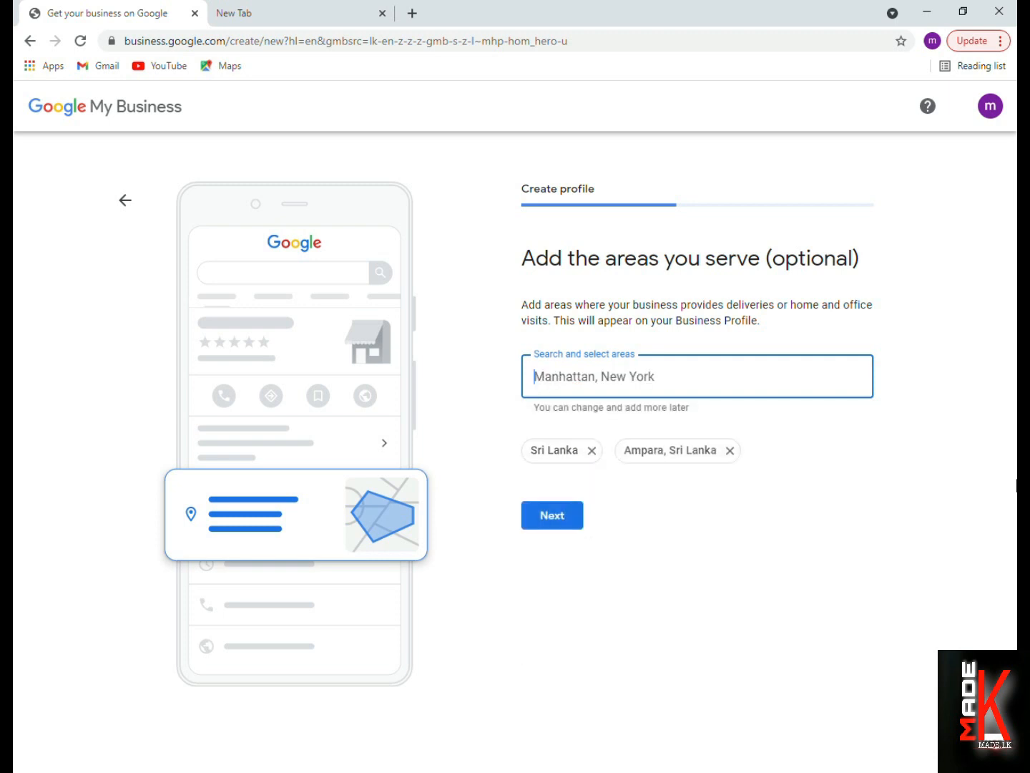
{"action": "left_click", "coordinate": [737, 452]}
{"action": "left_click", "coordinate": [576, 516]}
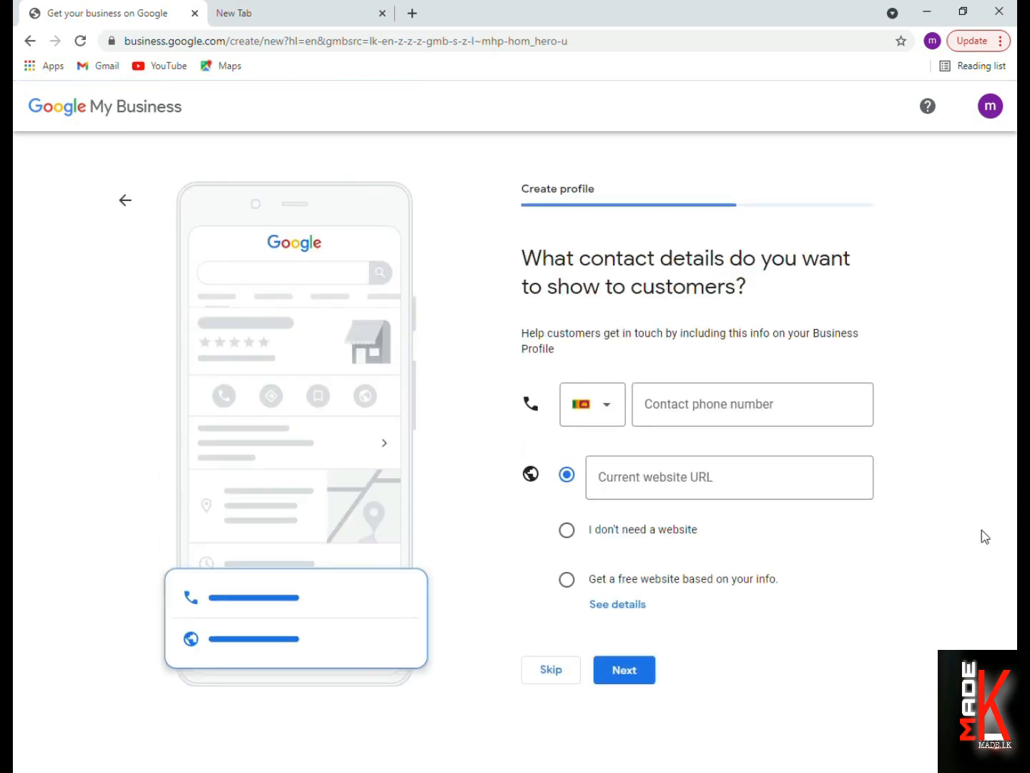
Enter the business's contact phone number, choose "I don't need a website", and submit the contact details.
{"action": "left_click_drag", "start_coordinate": [847, 258], "coordinate": [533, 262]}
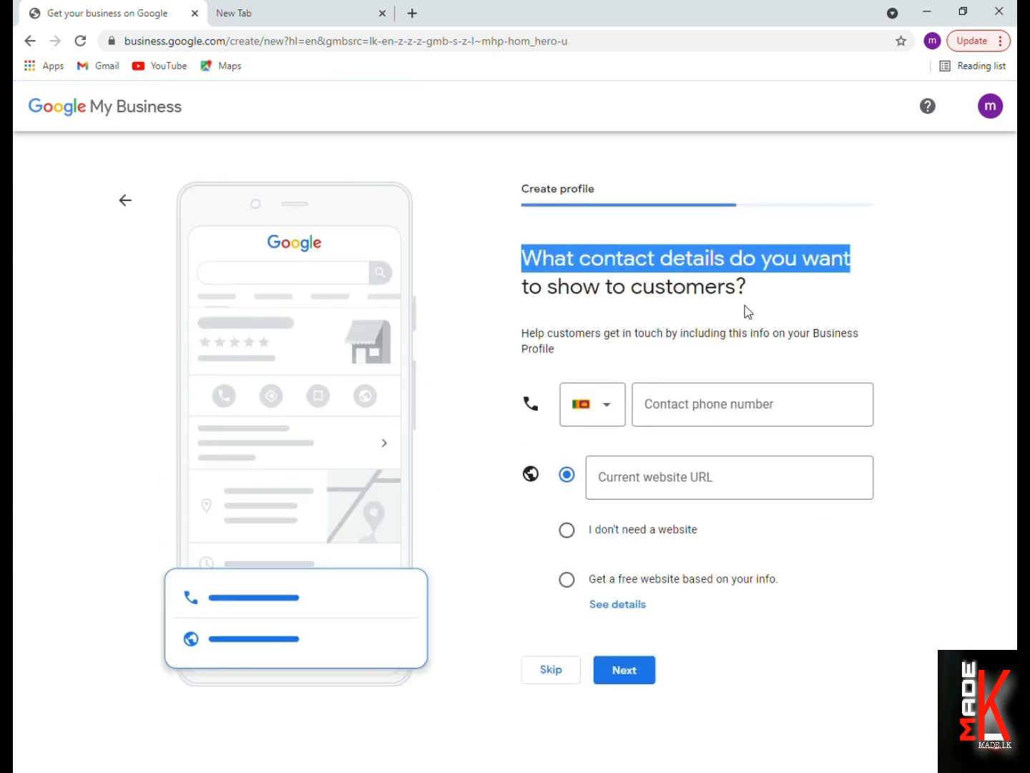
{"action": "left_click", "coordinate": [800, 314]}
{"action": "left_click", "coordinate": [767, 409]}
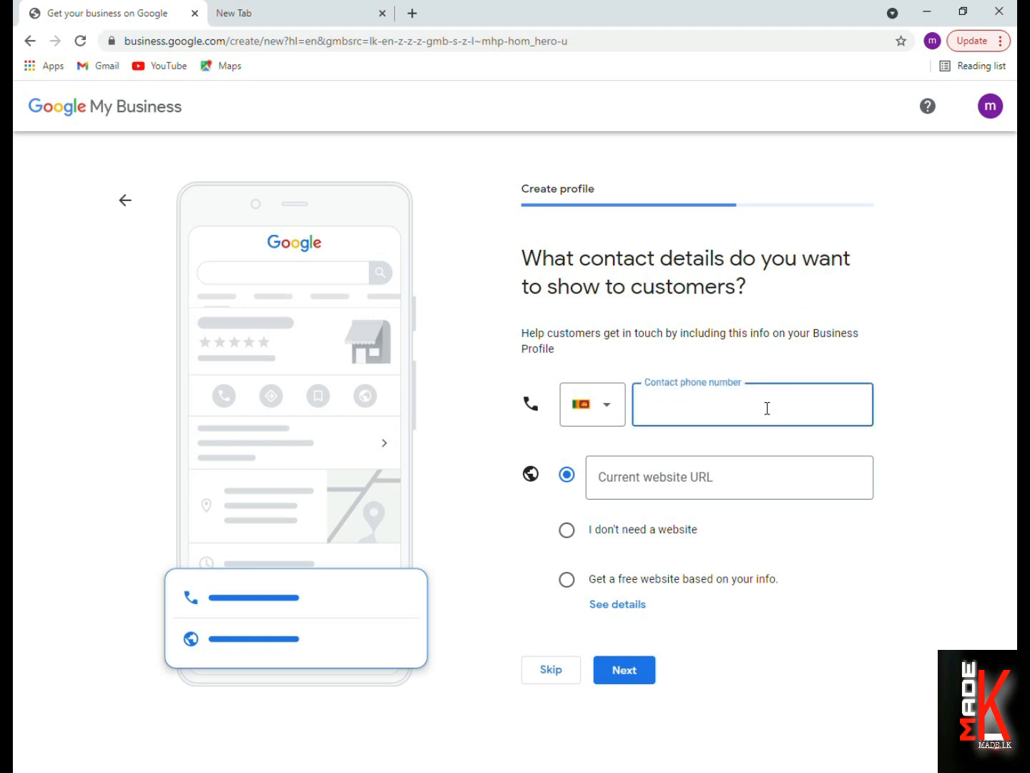
{"action": "left_click", "coordinate": [744, 461]}
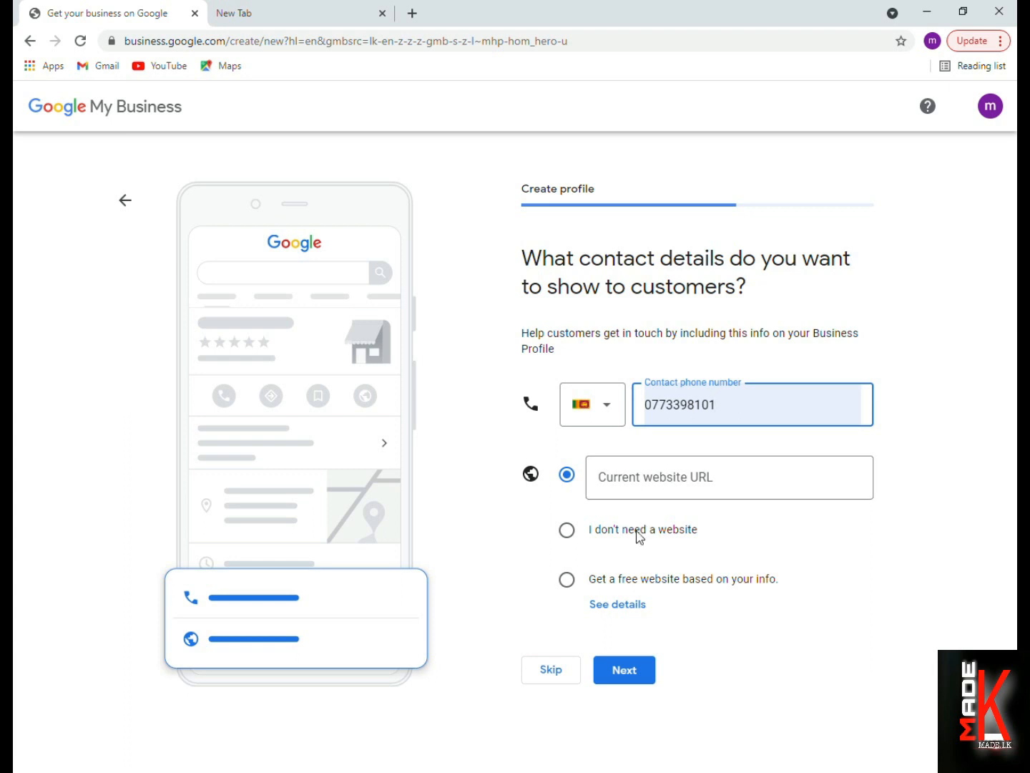
{"action": "left_click", "coordinate": [567, 536]}
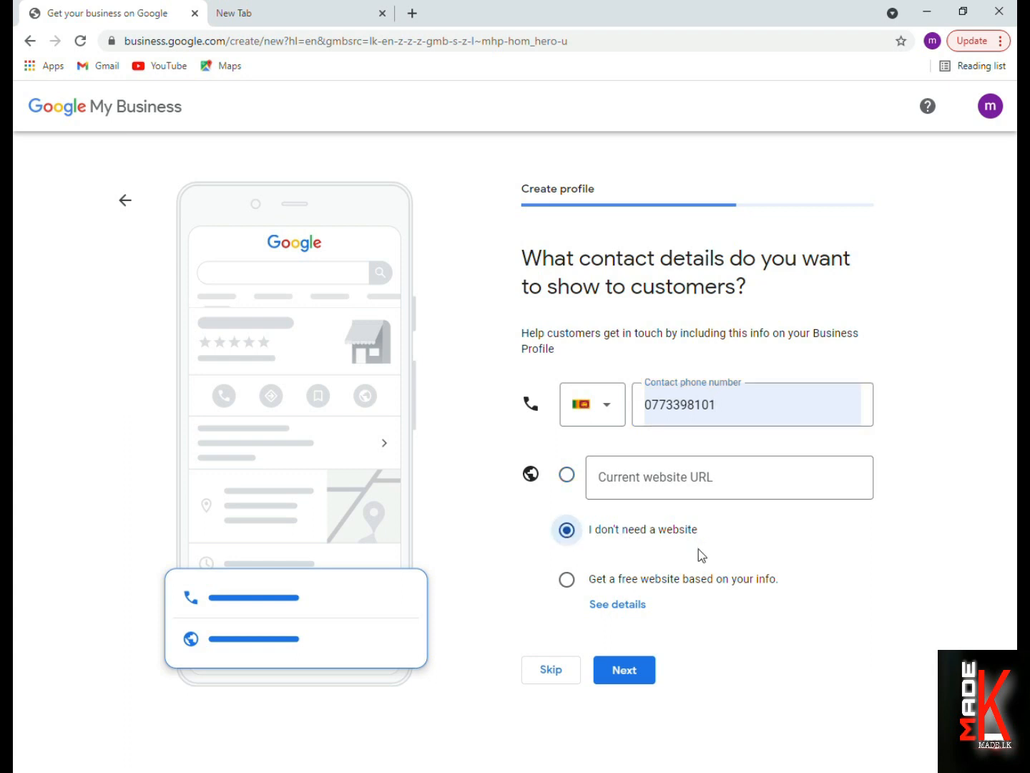
{"action": "left_click", "coordinate": [653, 671]}
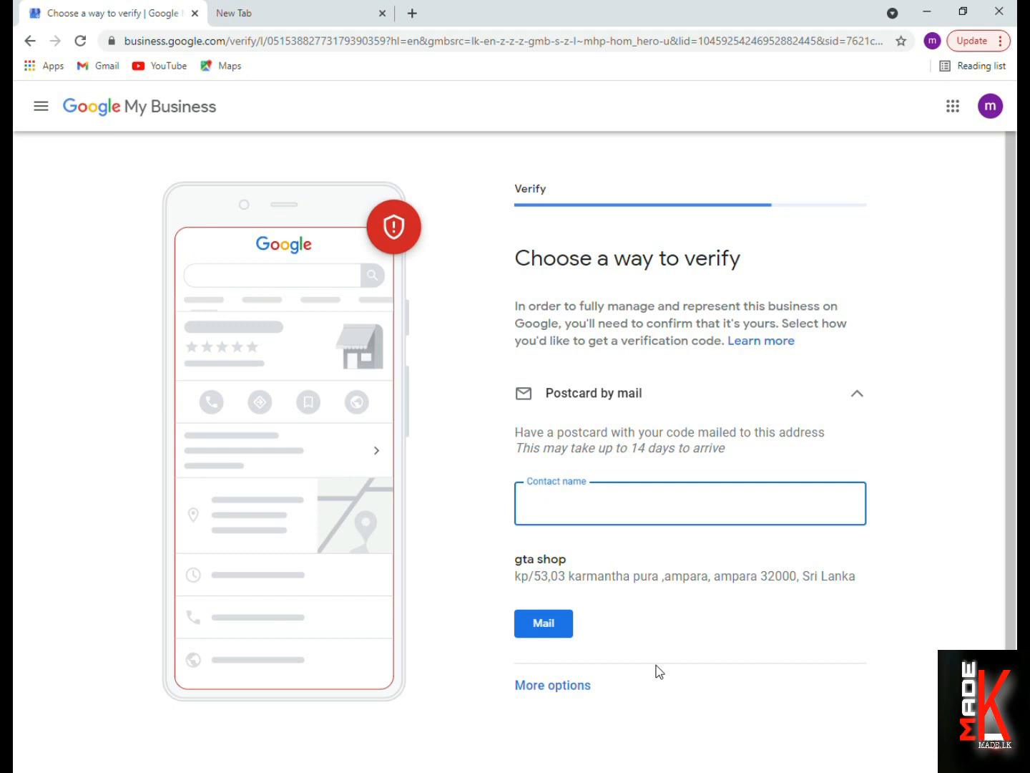
Request the verification postcard by mail with the contact name made.lk, and review its recipient and address.
{"action": "type", "text": "made.lk"}
{"action": "left_click", "coordinate": [542, 628]}
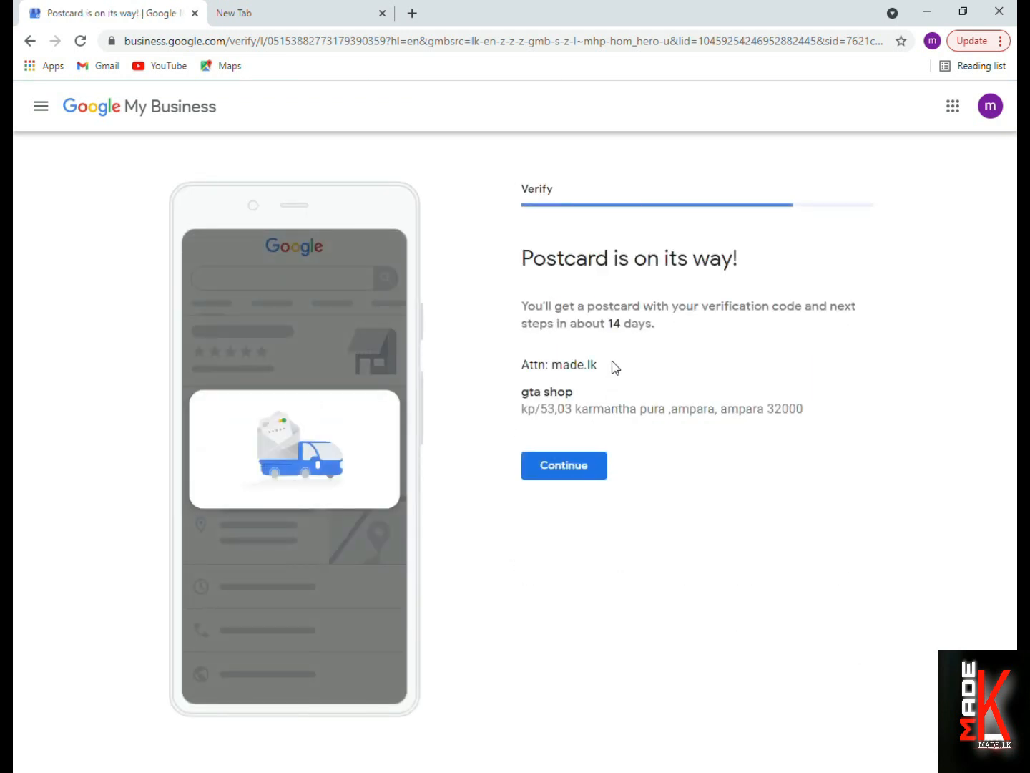
{"action": "left_click_drag", "start_coordinate": [613, 366], "coordinate": [544, 372]}
{"action": "left_click_drag", "start_coordinate": [605, 408], "coordinate": [501, 404]}
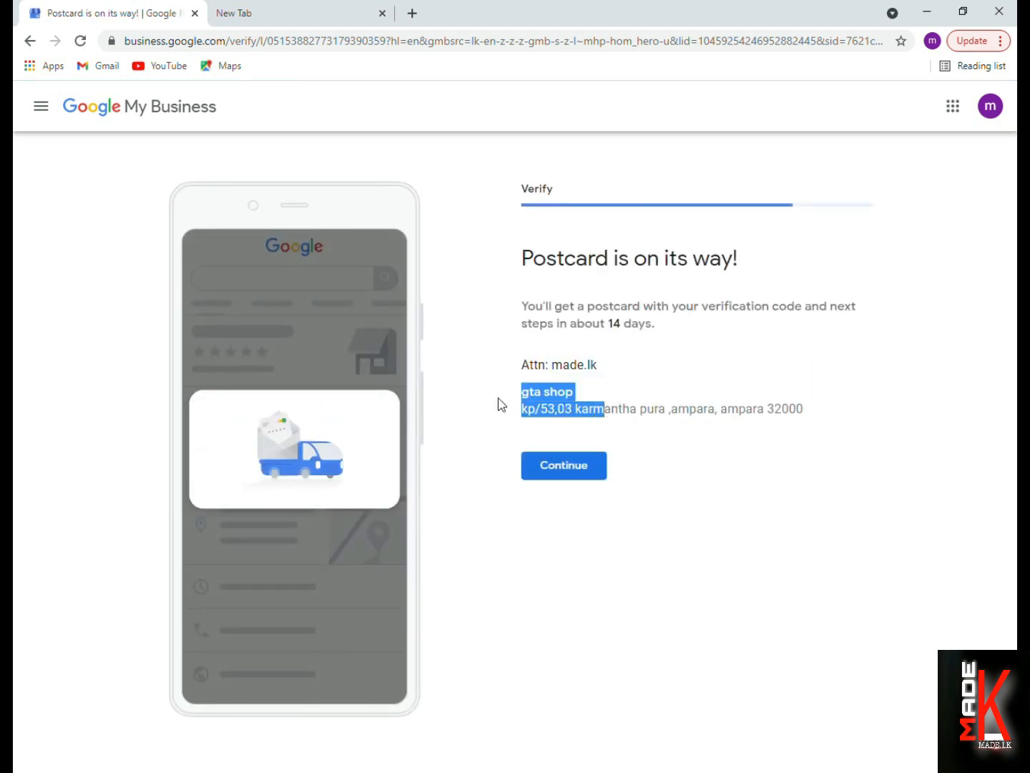
{"action": "left_click", "coordinate": [667, 426]}
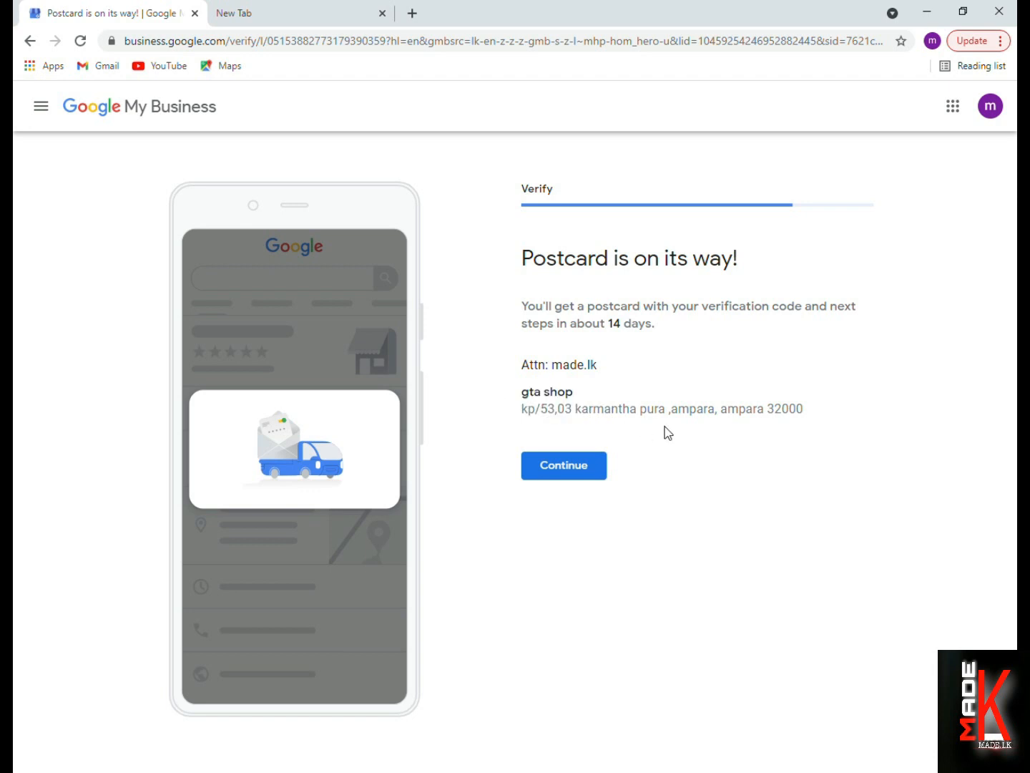
Continue past the postcard confirmation and set the business hours for Sunday and Monday to open 24 hours.
{"action": "left_click", "coordinate": [563, 467]}
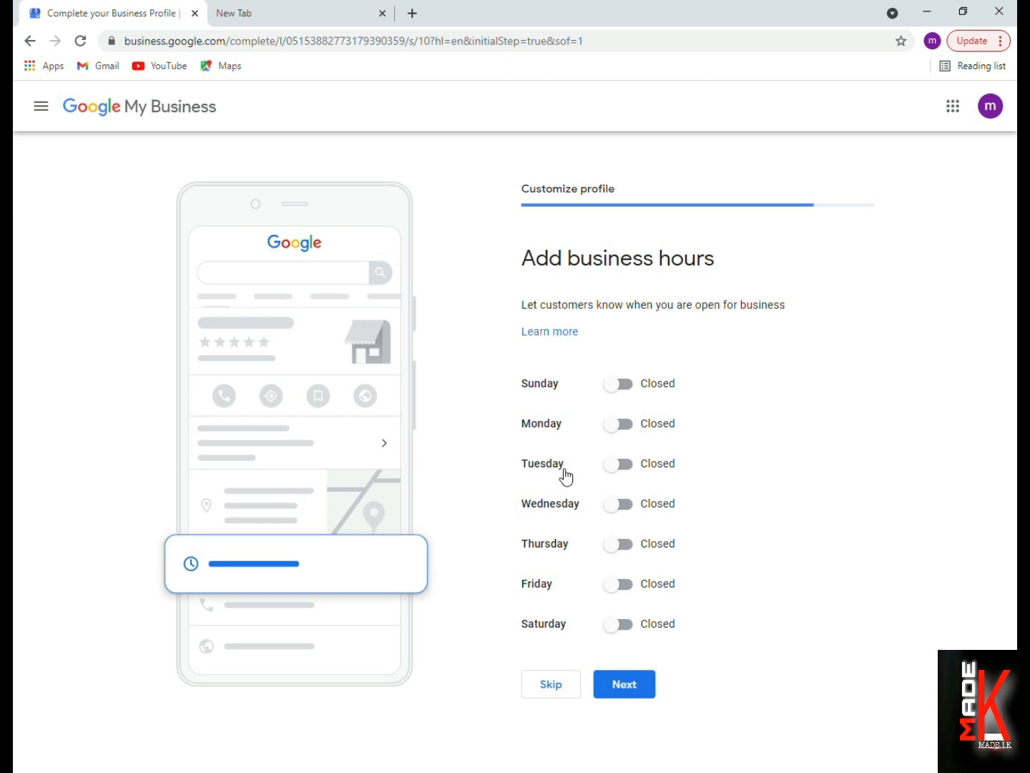
{"action": "left_click", "coordinate": [621, 385]}
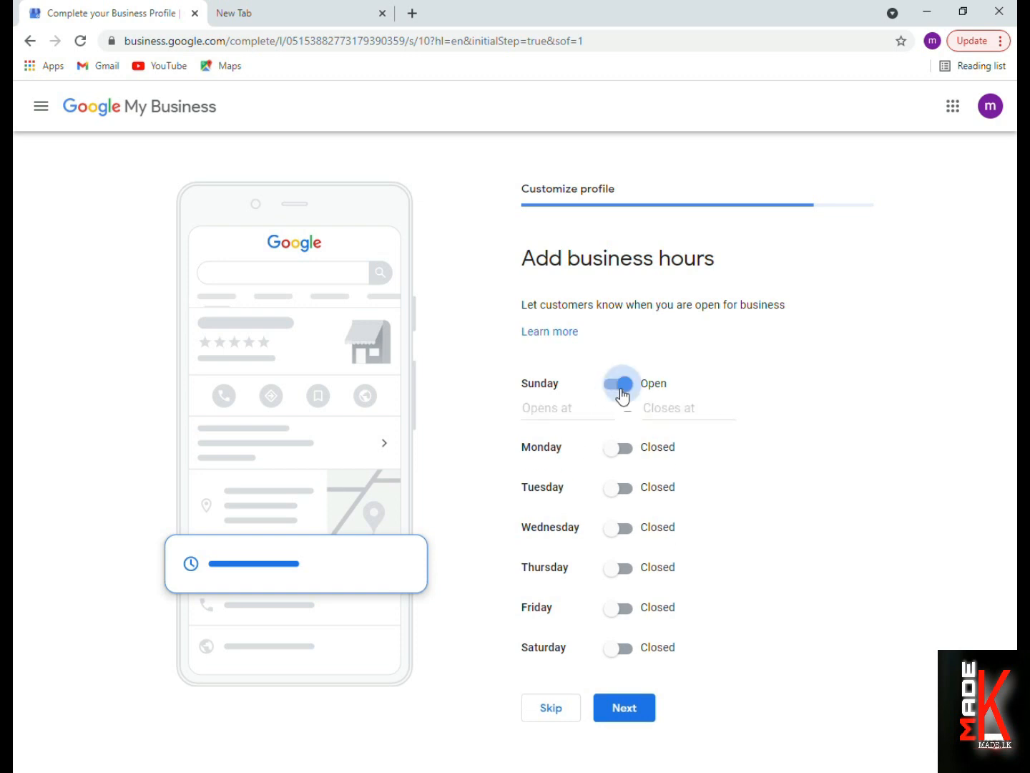
{"action": "left_click", "coordinate": [574, 421]}
{"action": "left_click", "coordinate": [565, 440]}
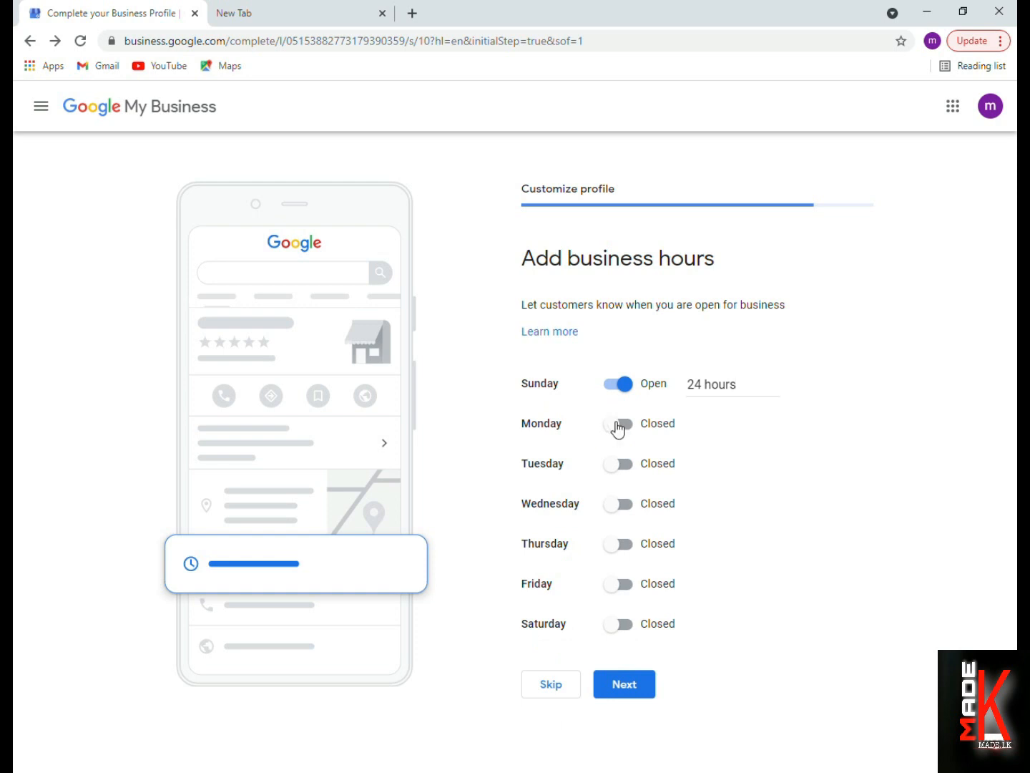
{"action": "left_click", "coordinate": [619, 424]}
{"action": "left_click", "coordinate": [568, 448]}
{"action": "left_click", "coordinate": [562, 482]}
Set the business hours for Tuesday, Wednesday and Thursday to open 24 hours.
{"action": "left_click", "coordinate": [622, 466]}
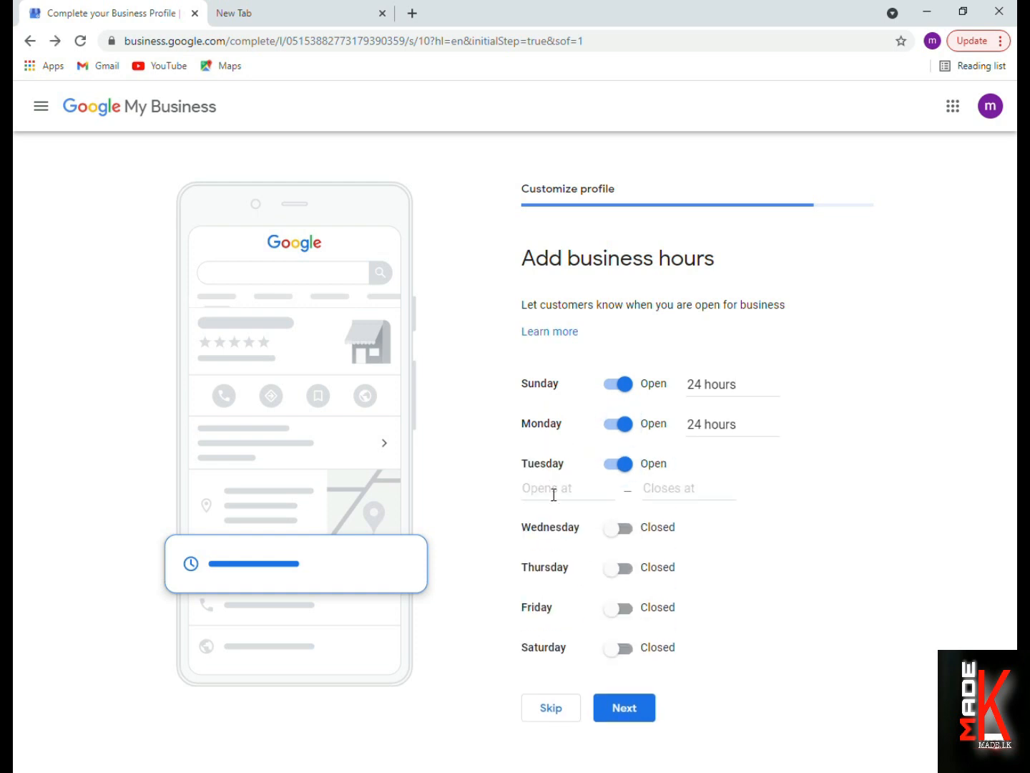
{"action": "left_click", "coordinate": [551, 490]}
{"action": "left_click", "coordinate": [558, 523]}
{"action": "left_click", "coordinate": [618, 506]}
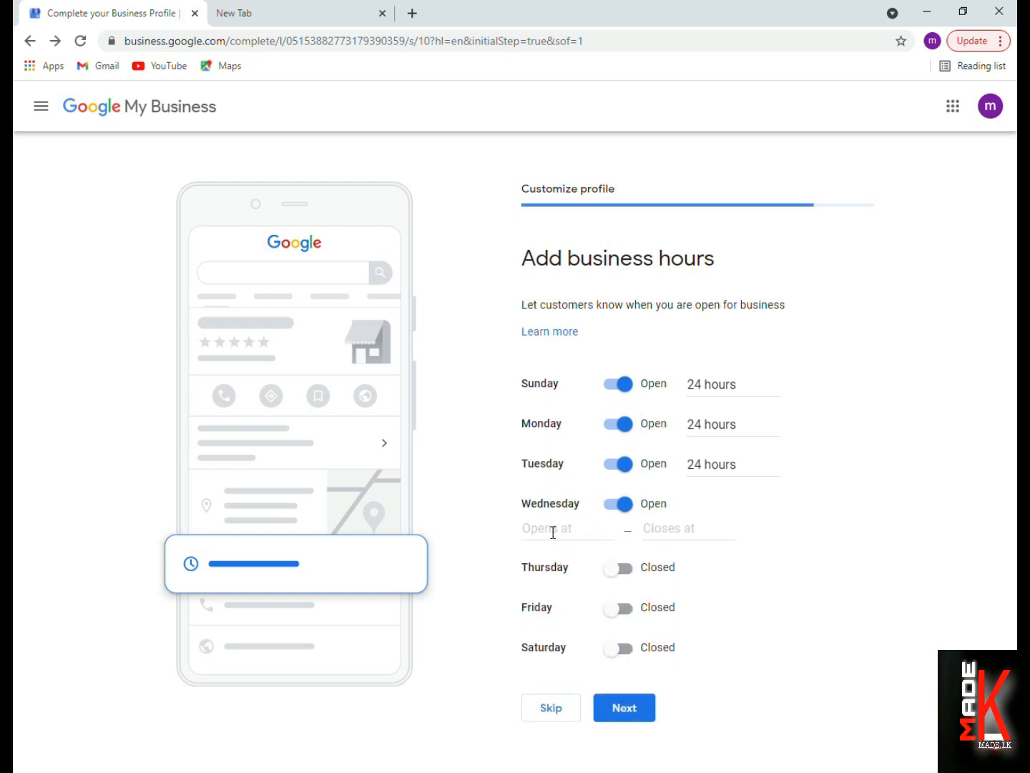
{"action": "left_click", "coordinate": [552, 532]}
{"action": "left_click", "coordinate": [555, 561]}
{"action": "left_click", "coordinate": [618, 545]}
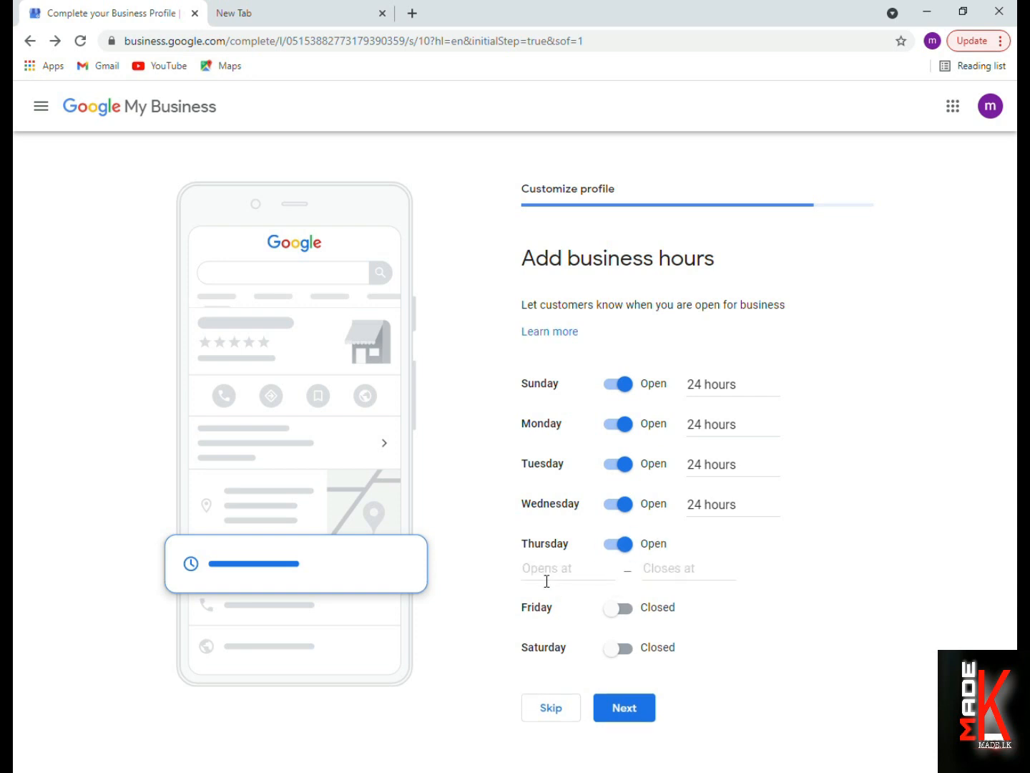
{"action": "left_click", "coordinate": [546, 576]}
{"action": "left_click", "coordinate": [542, 605]}
Set Friday and Saturday to open 24 hours and submit the weekly business hours.
{"action": "left_click", "coordinate": [616, 584]}
{"action": "left_click", "coordinate": [547, 608]}
{"action": "left_click", "coordinate": [551, 644]}
{"action": "left_click", "coordinate": [618, 624]}
{"action": "left_click", "coordinate": [548, 648]}
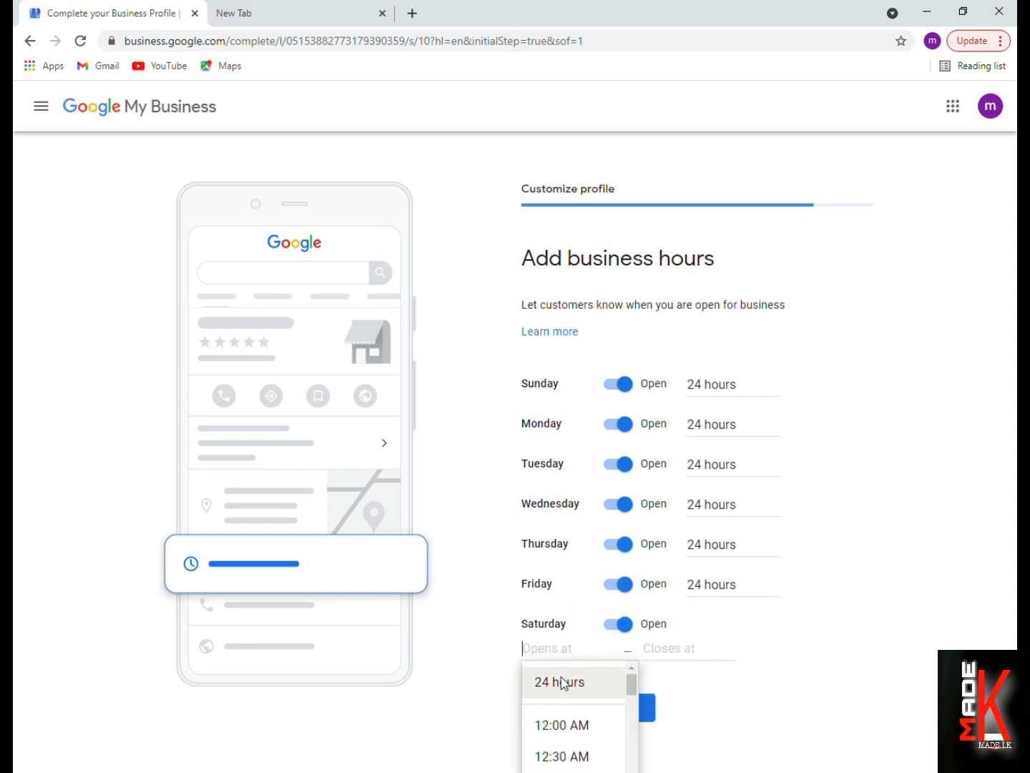
{"action": "left_click", "coordinate": [561, 684]}
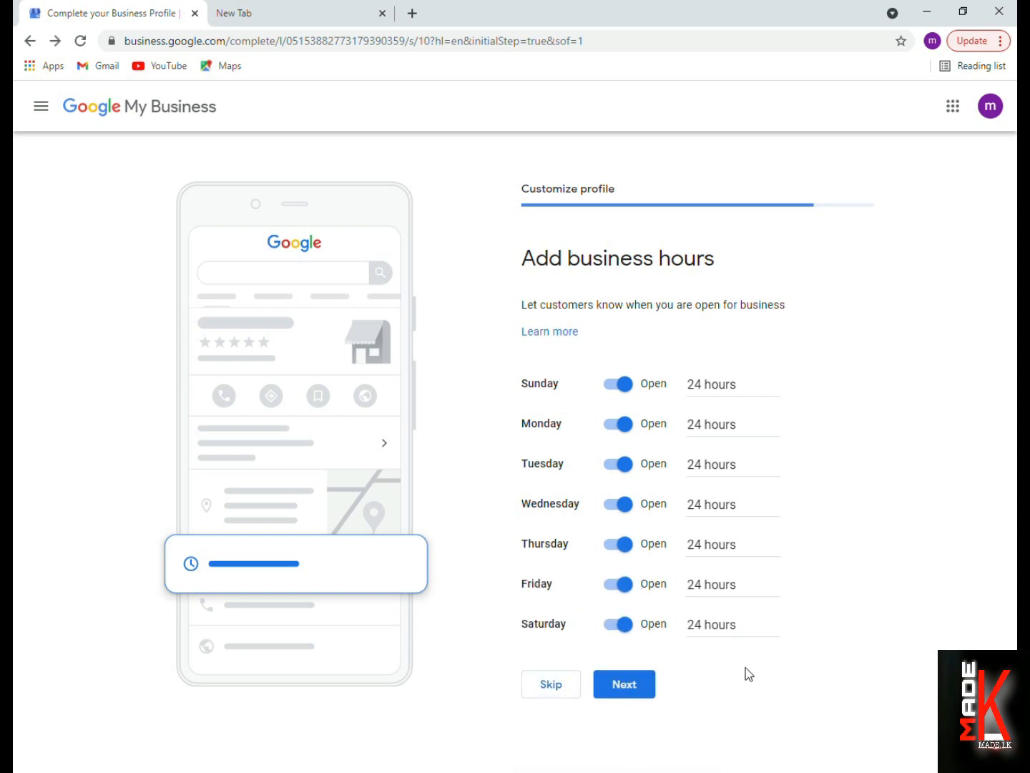
{"action": "left_click", "coordinate": [645, 691]}
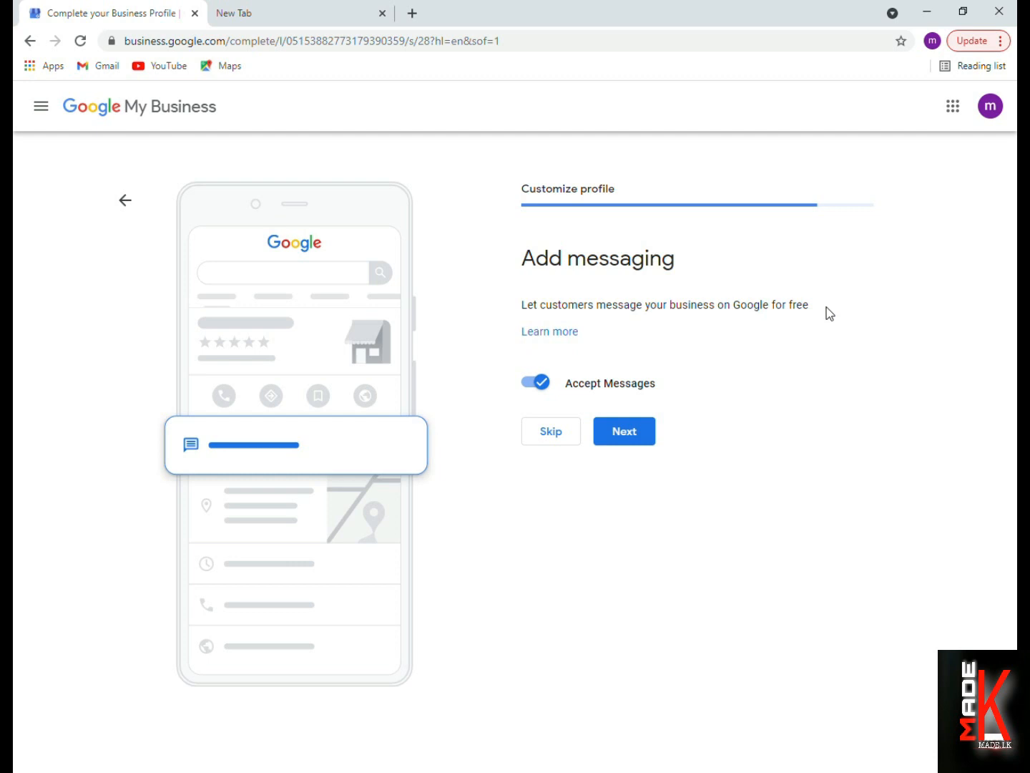
Submit the messaging setting with Accept Messages on, and skip adding a business description and store photos.
{"action": "left_click_drag", "start_coordinate": [473, 321], "coordinate": [531, 313]}
{"action": "left_click", "coordinate": [565, 397]}
{"action": "left_click", "coordinate": [642, 432]}
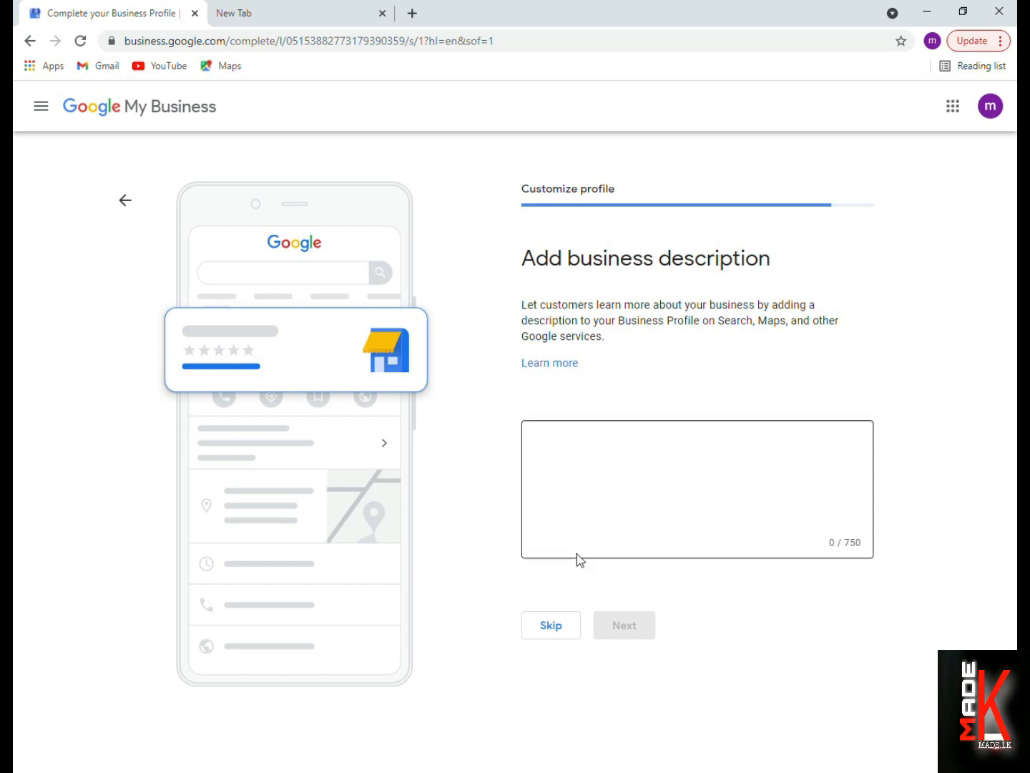
{"action": "left_click", "coordinate": [564, 623]}
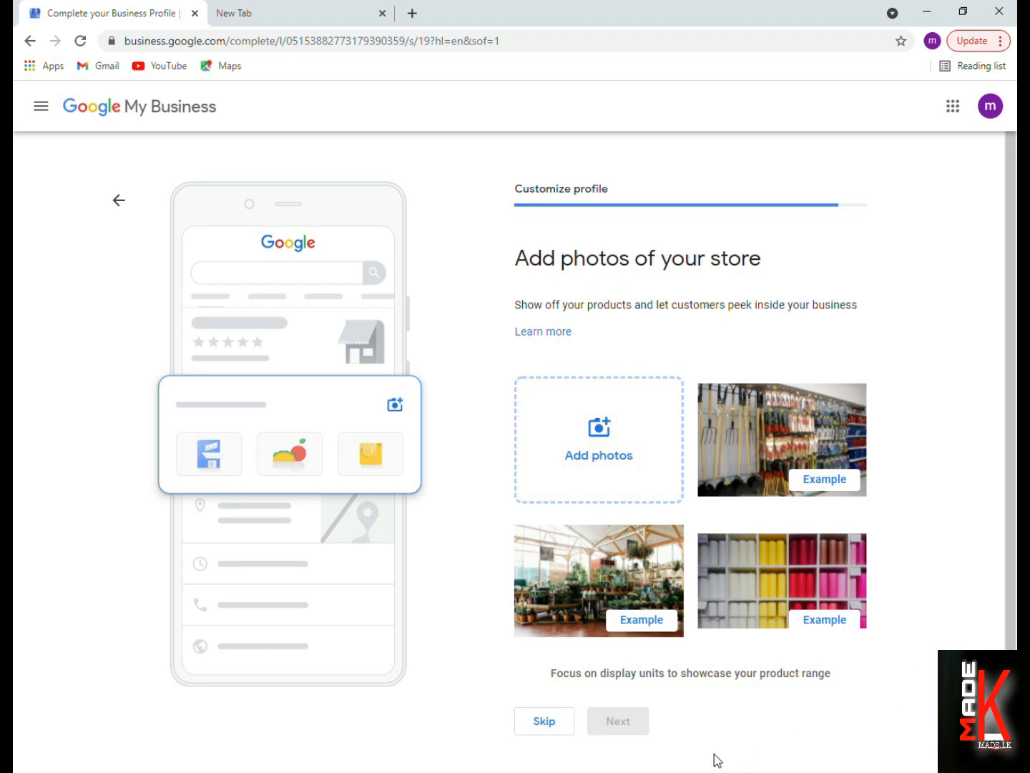
{"action": "left_click", "coordinate": [563, 732]}
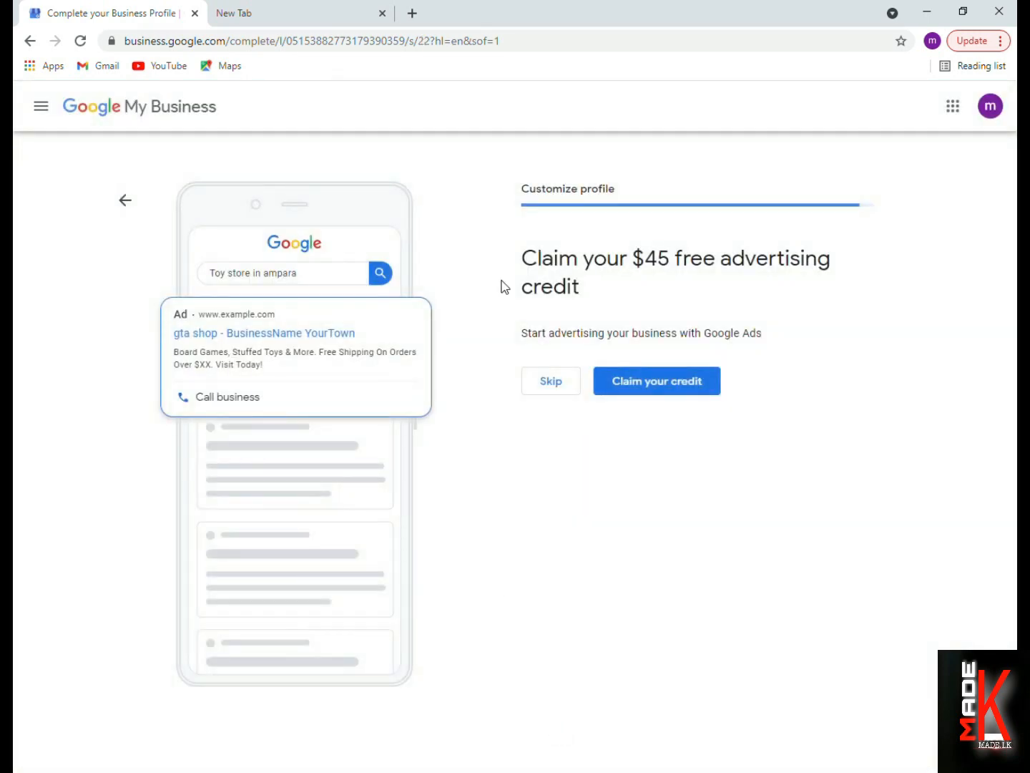
Read the $45 free advertising credit offer and skip it without claiming.
{"action": "left_click_drag", "start_coordinate": [515, 265], "coordinate": [882, 264]}
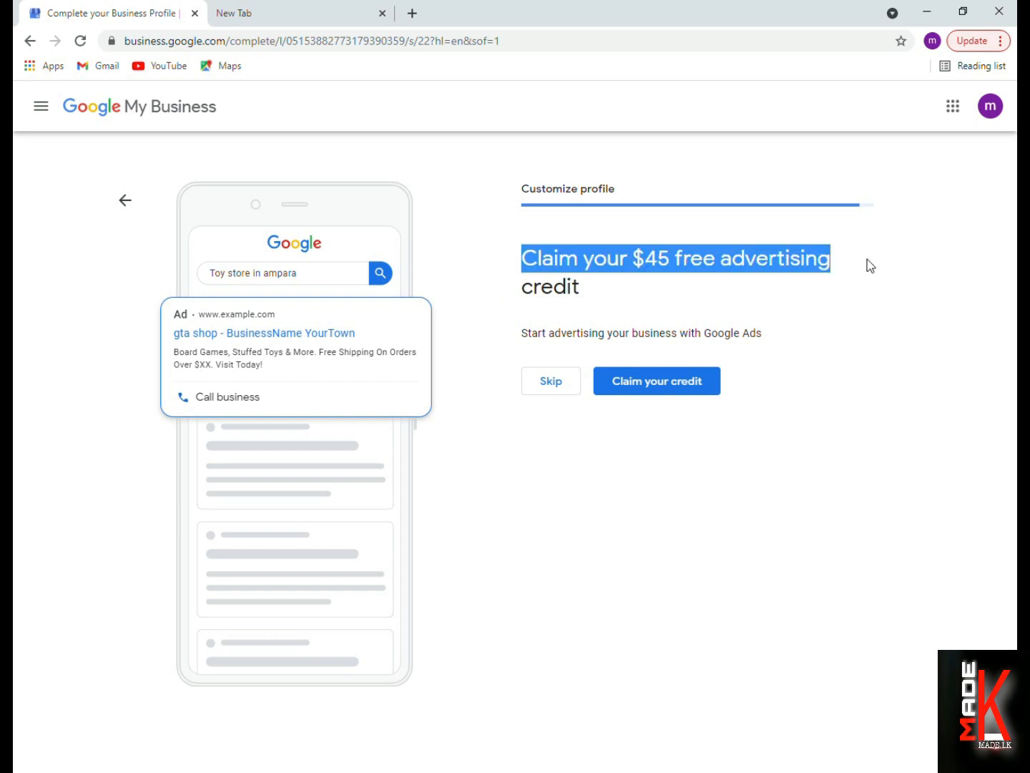
{"action": "left_click", "coordinate": [943, 270]}
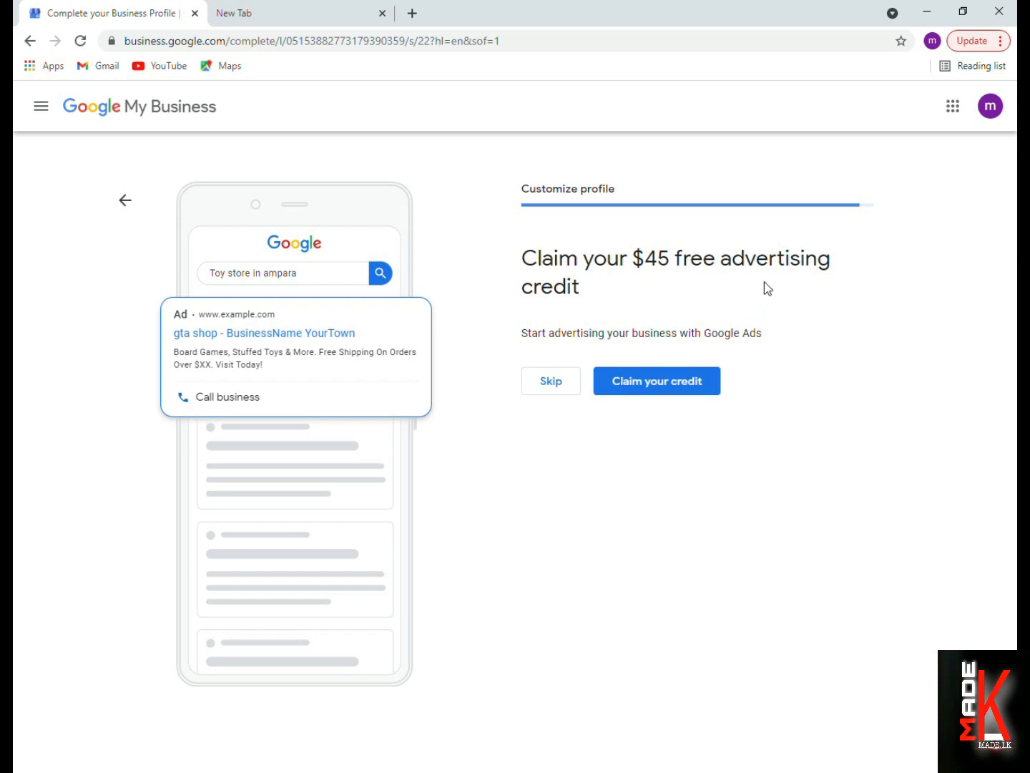
{"action": "left_click_drag", "start_coordinate": [877, 259], "coordinate": [511, 265]}
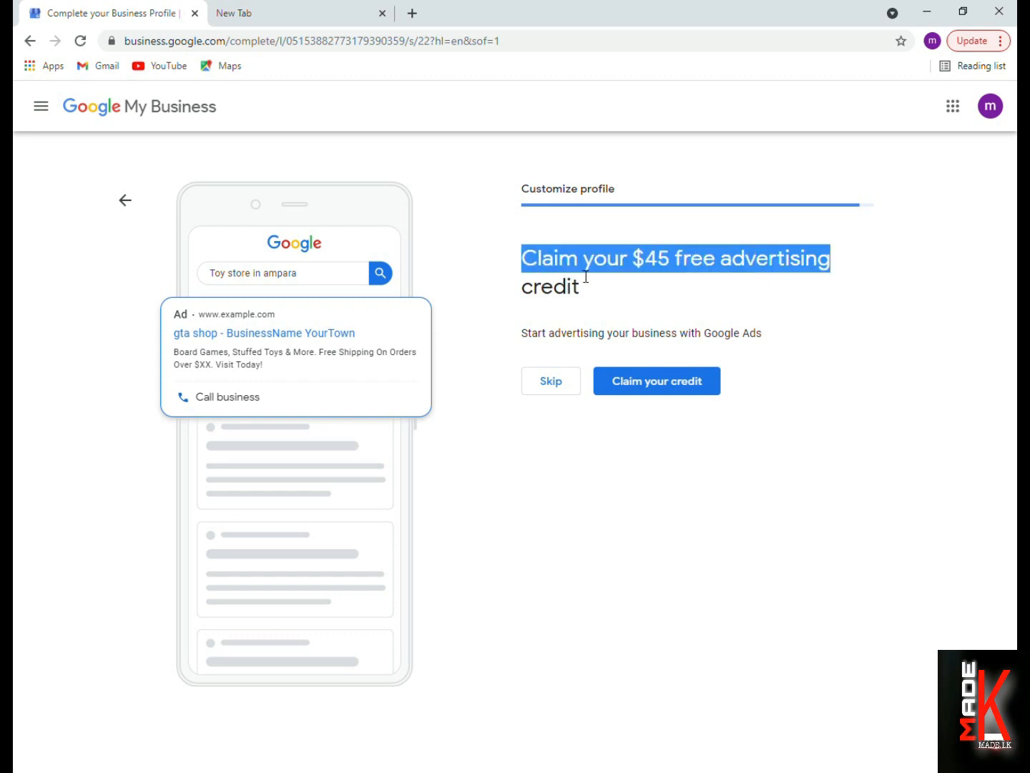
{"action": "left_click", "coordinate": [640, 291]}
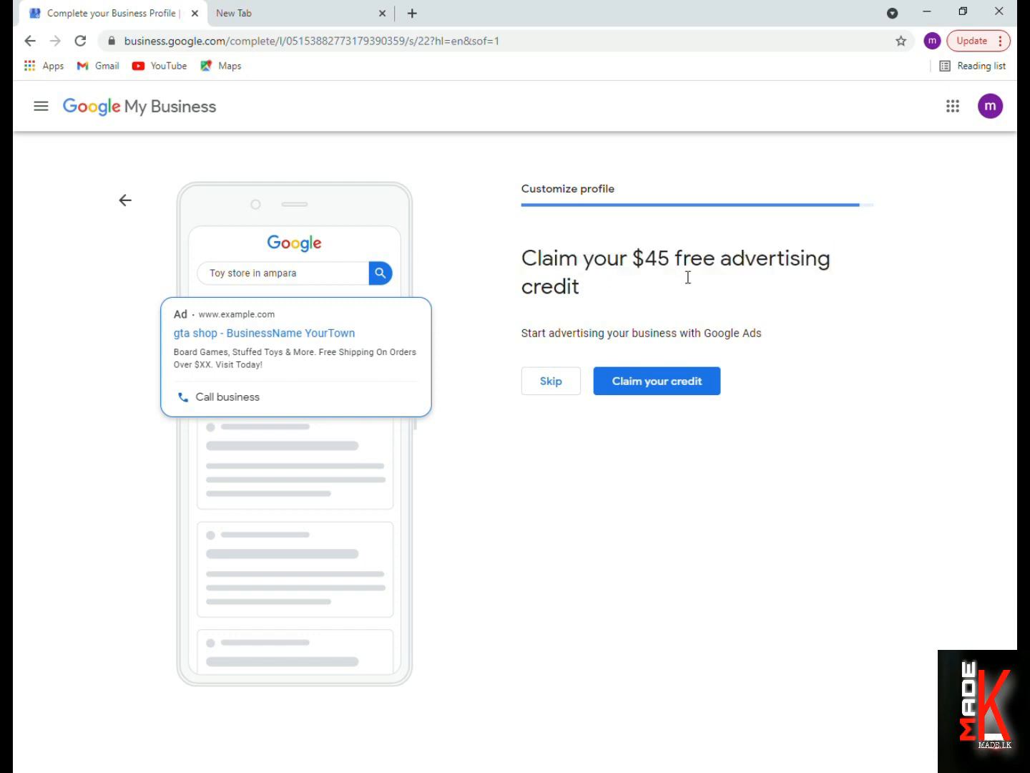
{"action": "double_click", "coordinate": [652, 270]}
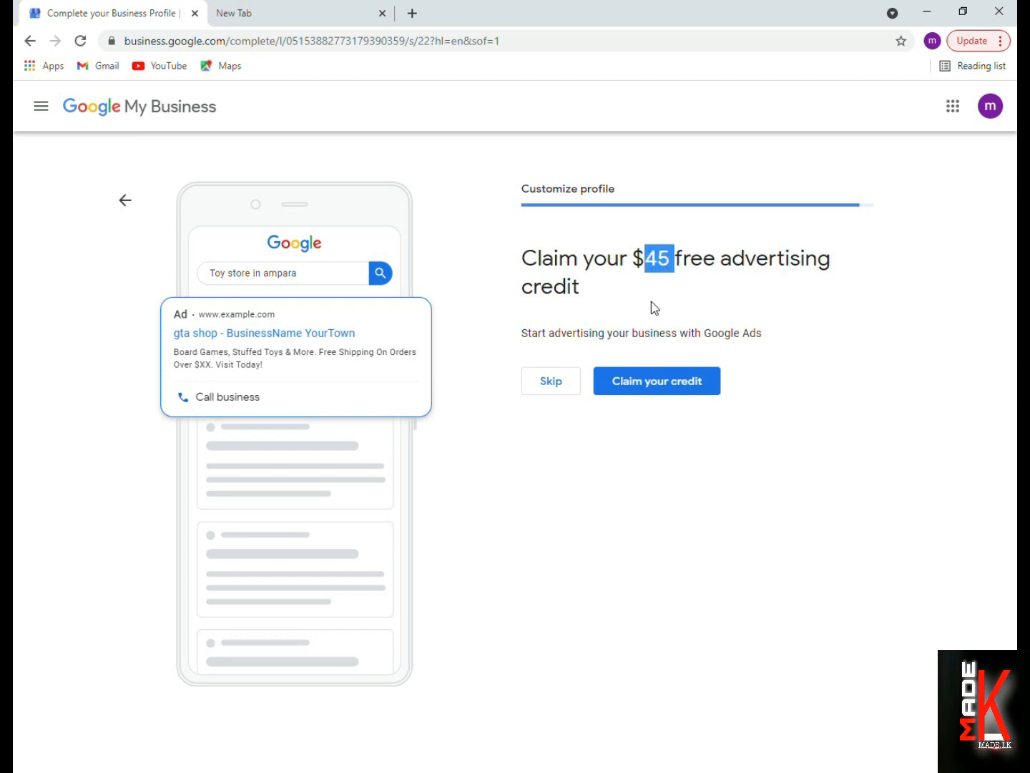
{"action": "left_click", "coordinate": [651, 301]}
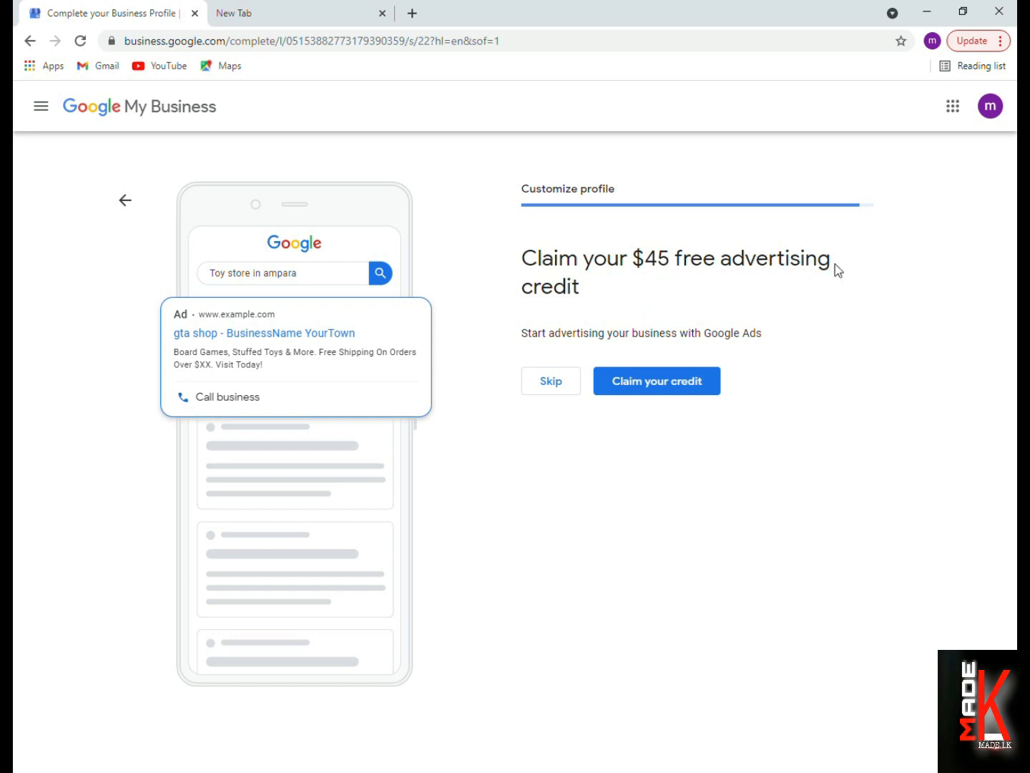
{"action": "left_click_drag", "start_coordinate": [835, 266], "coordinate": [544, 258]}
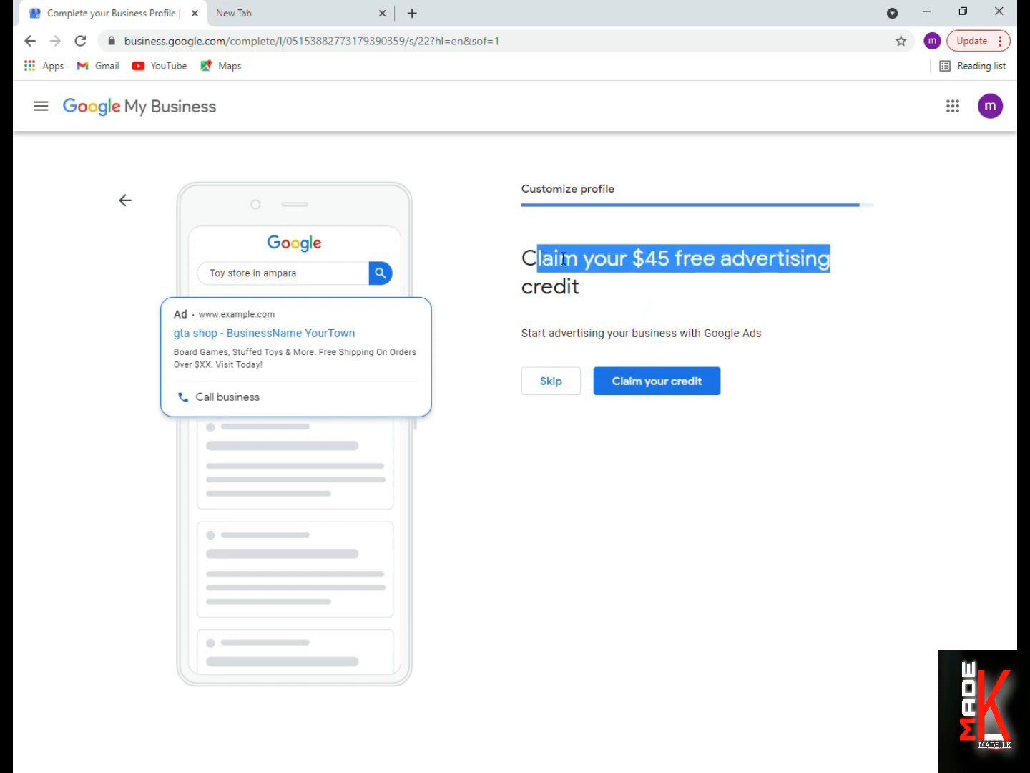
{"action": "left_click", "coordinate": [657, 296]}
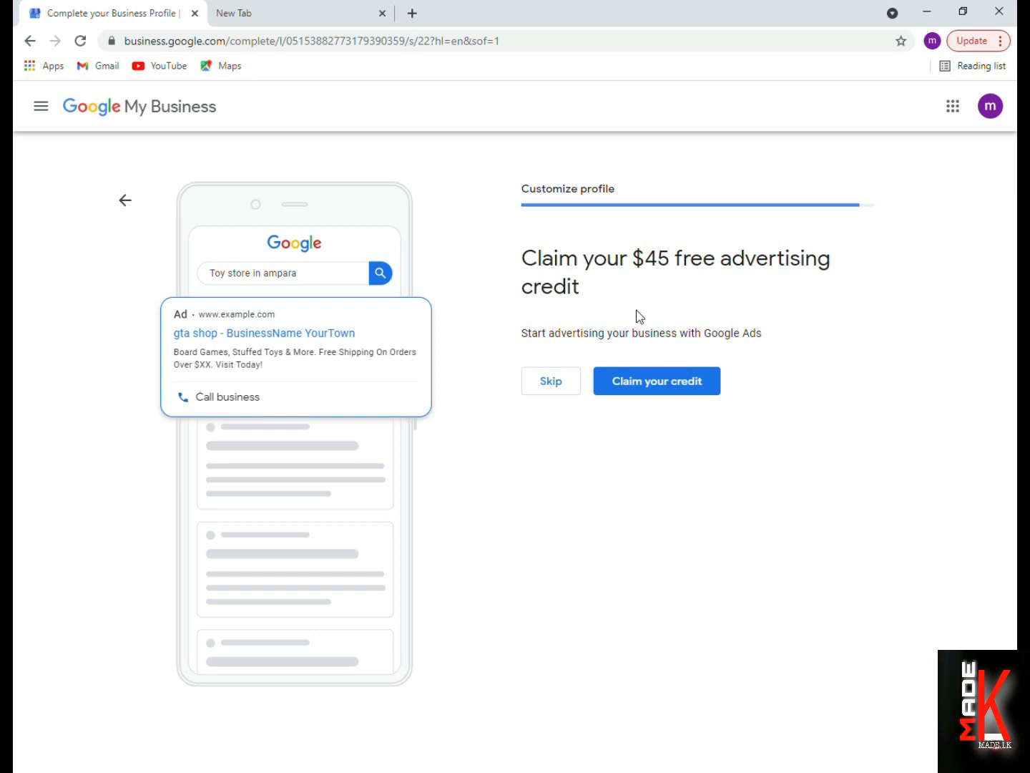
{"action": "left_click", "coordinate": [568, 388]}
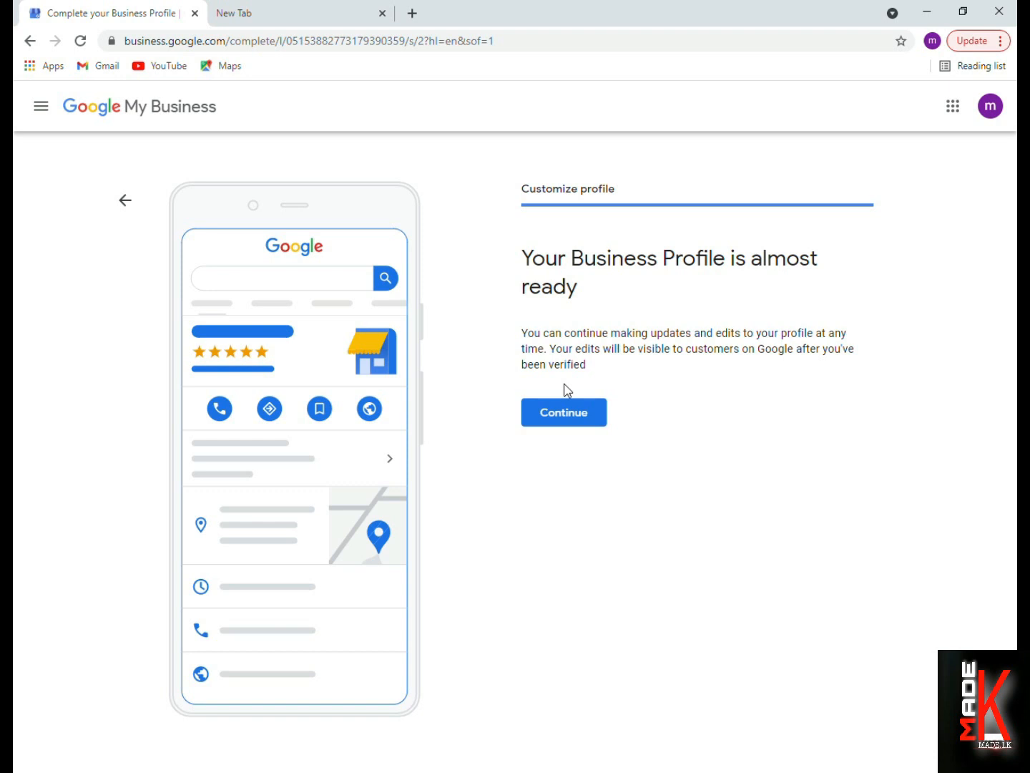
Finish customizing the Business Profile and continue to the gta shop dashboard.
{"action": "left_click_drag", "start_coordinate": [521, 259], "coordinate": [819, 268]}
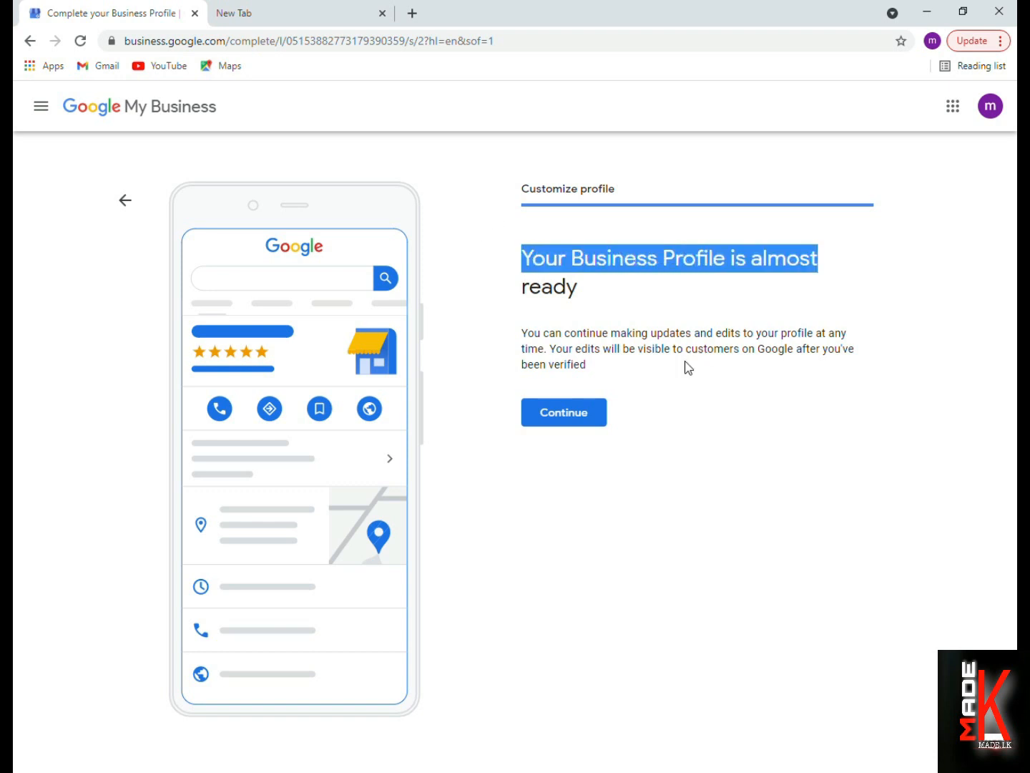
{"action": "left_click", "coordinate": [673, 338]}
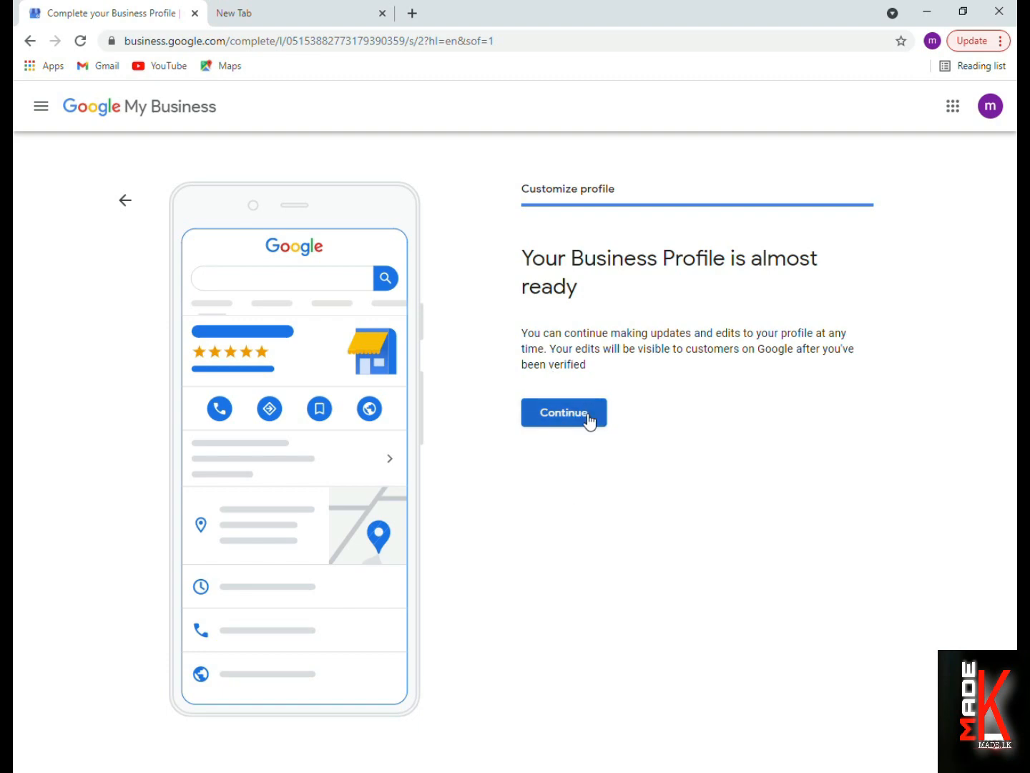
{"action": "left_click", "coordinate": [563, 413]}
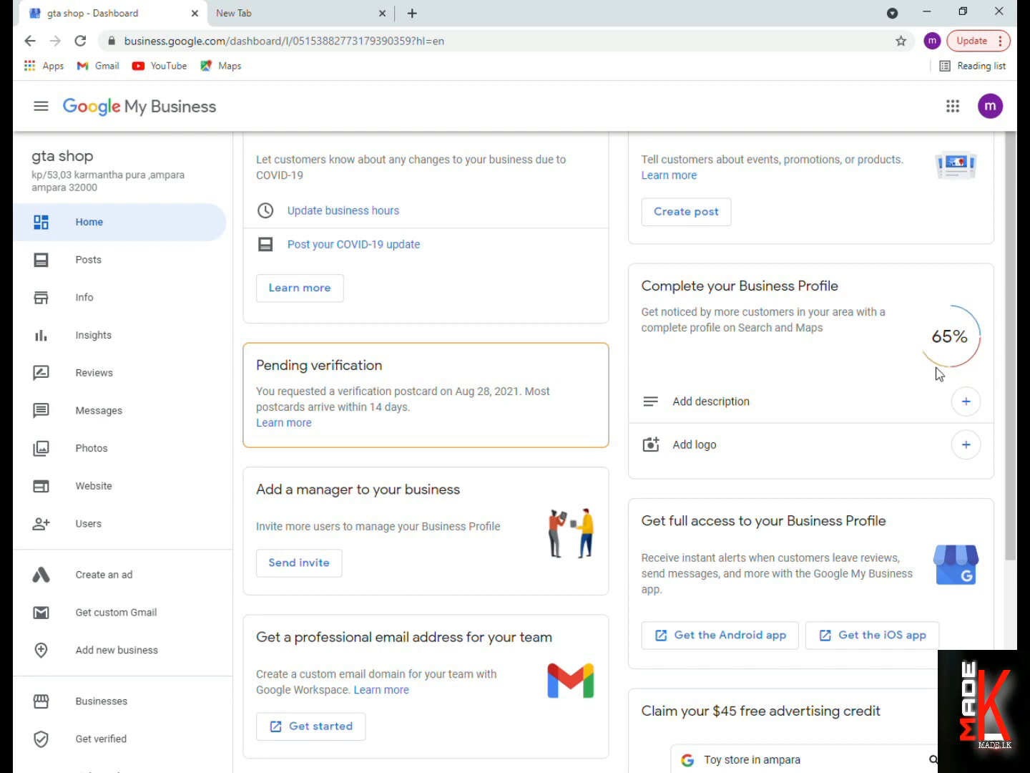
Look through the dashboard cards and examine the postcard arrival time in the pending verification notice.
{"action": "scroll", "coordinate": [1001, 325], "scroll_direction": "down", "scroll_amount": 3}
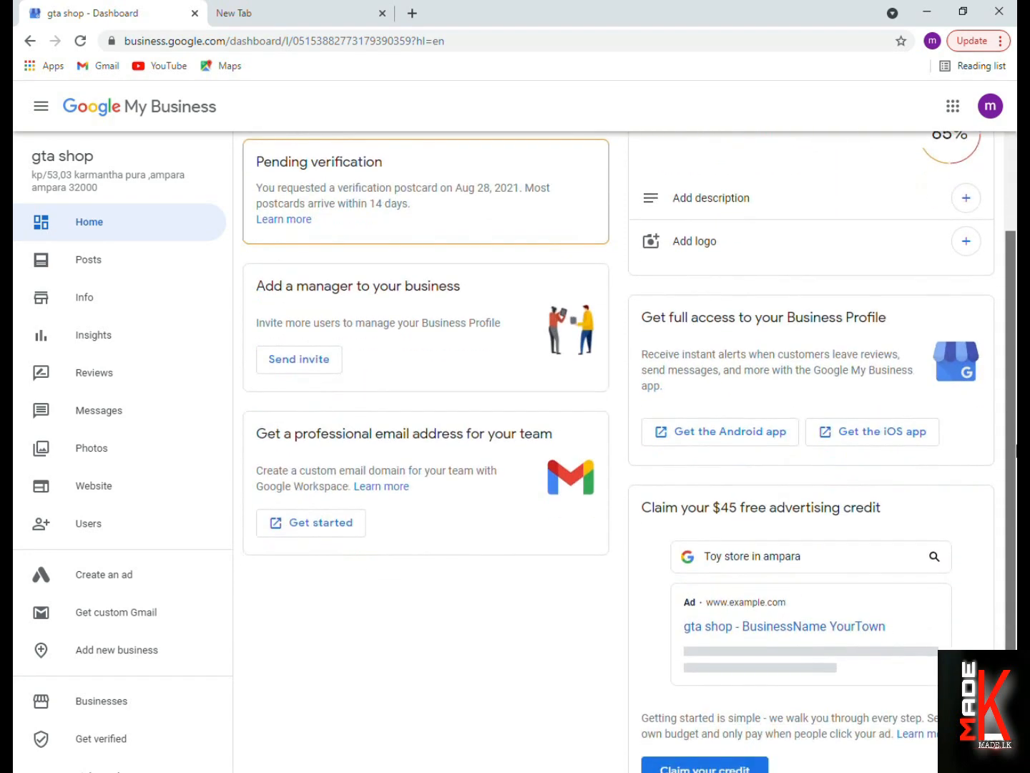
{"action": "scroll", "coordinate": [995, 312], "scroll_direction": "up", "scroll_amount": 3}
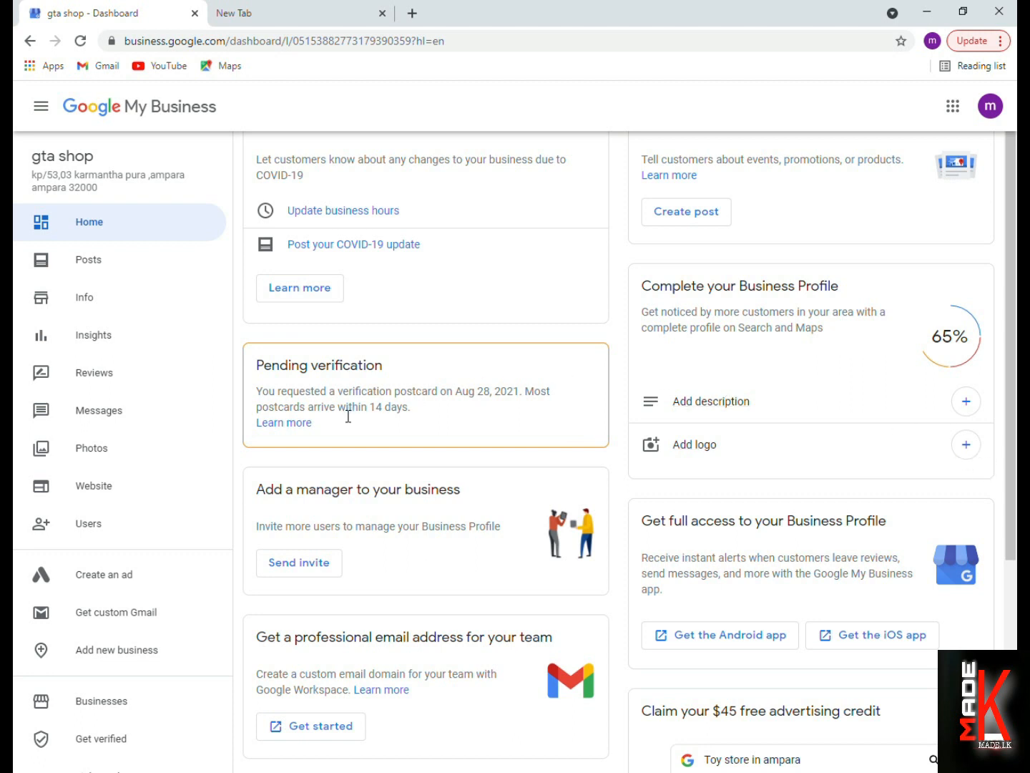
{"action": "left_click_drag", "start_coordinate": [407, 414], "coordinate": [367, 415]}
{"action": "left_click", "coordinate": [478, 461]}
{"action": "left_click_drag", "start_coordinate": [414, 414], "coordinate": [377, 415]}
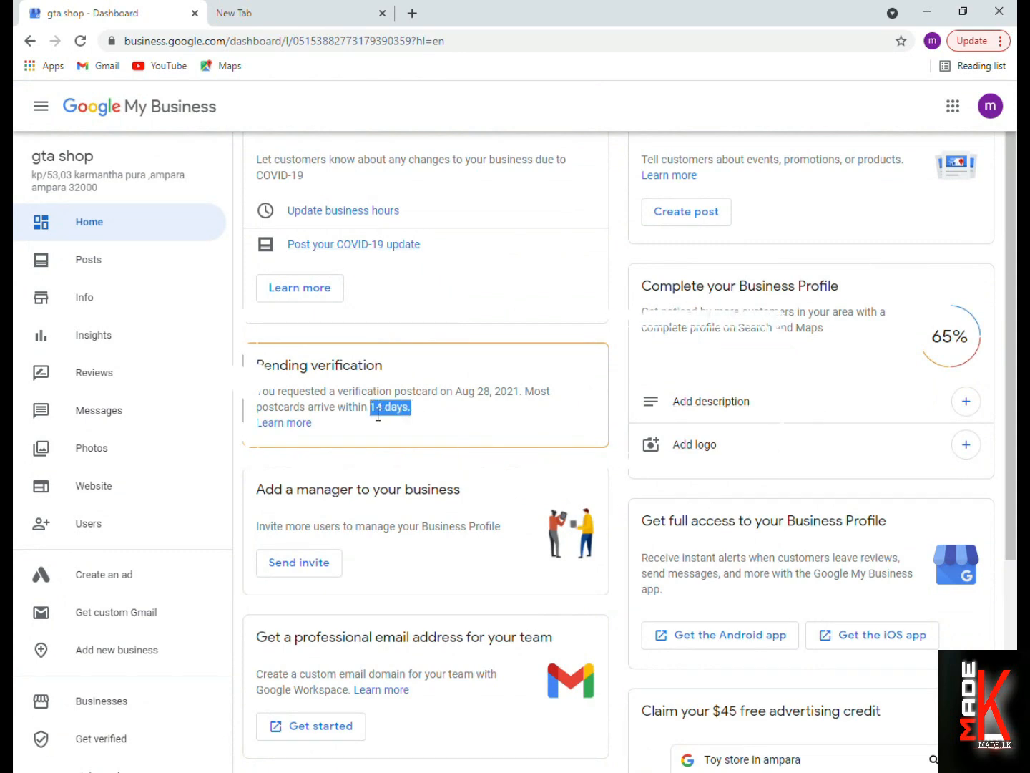
{"action": "left_click", "coordinate": [497, 422]}
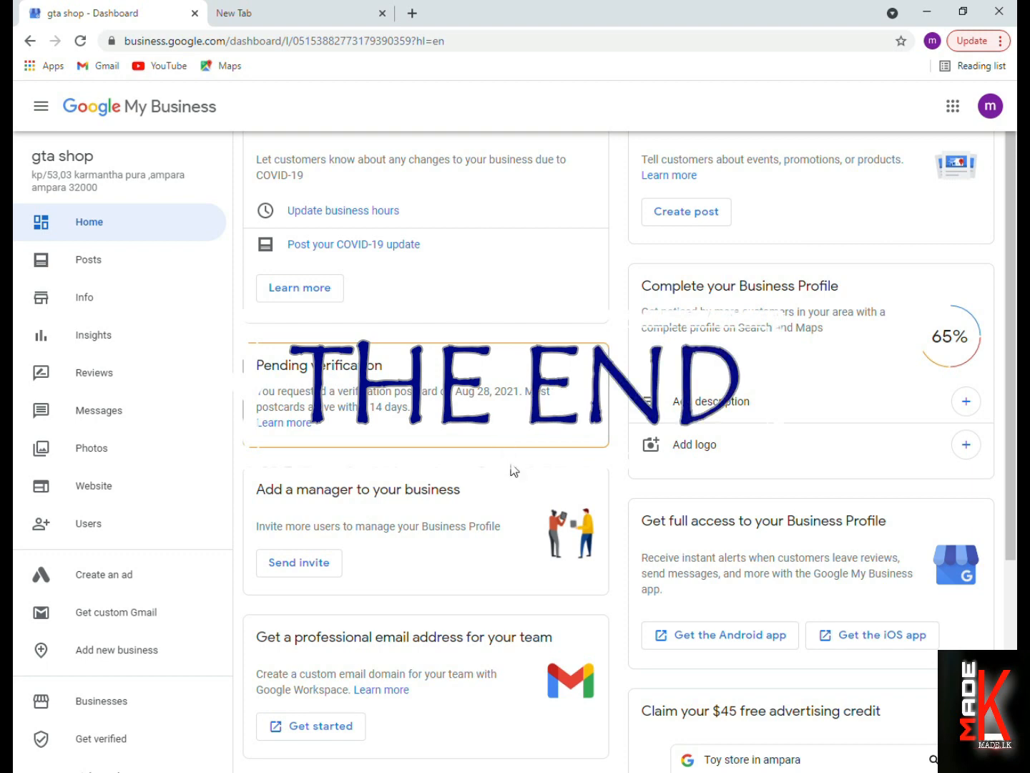